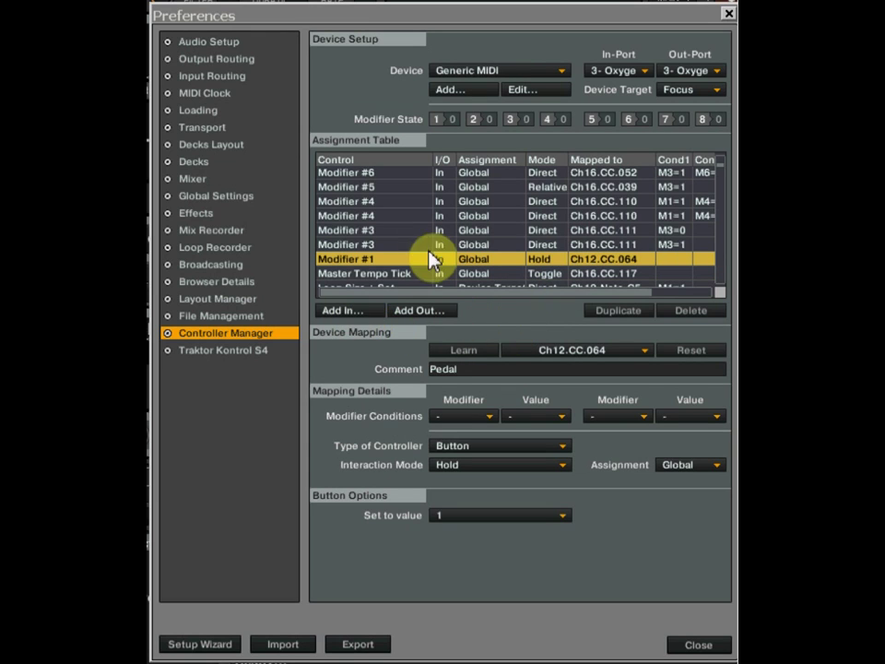
Look through the modifiers available for a new input assignment without adding one
{"action": "left_click", "coordinate": [358, 312]}
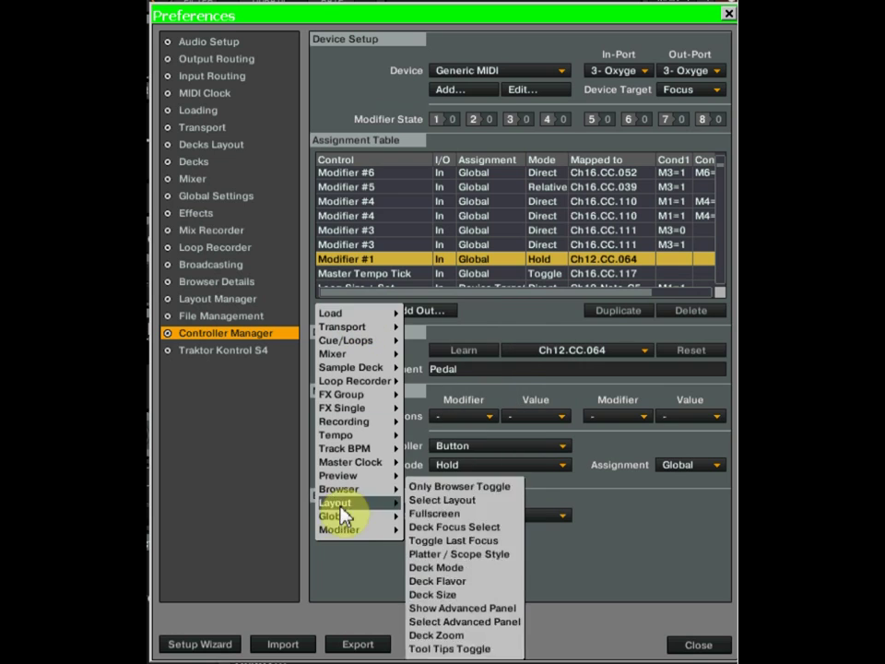
{"action": "mouse_move", "coordinate": [344, 531]}
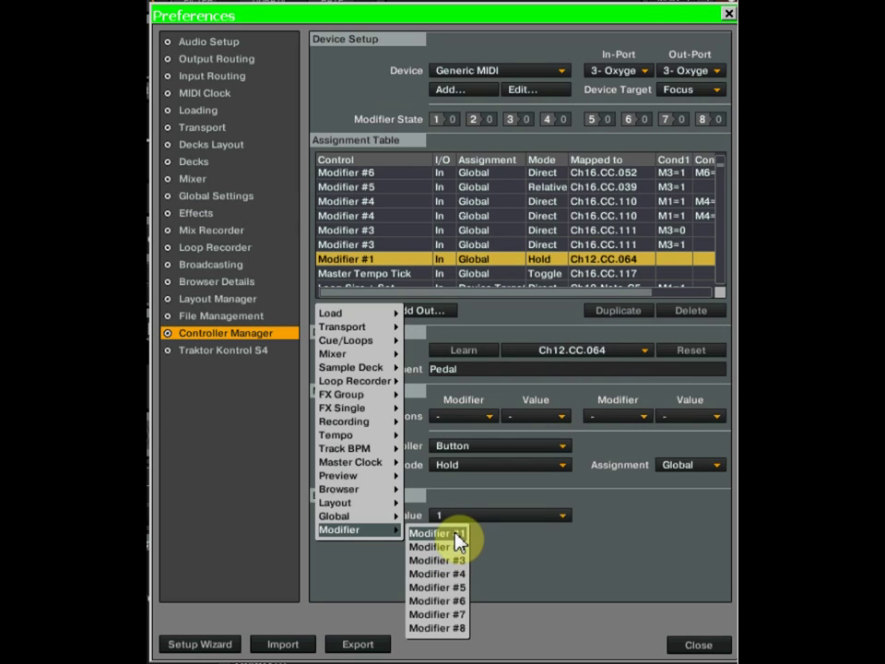
{"action": "left_click", "coordinate": [498, 490]}
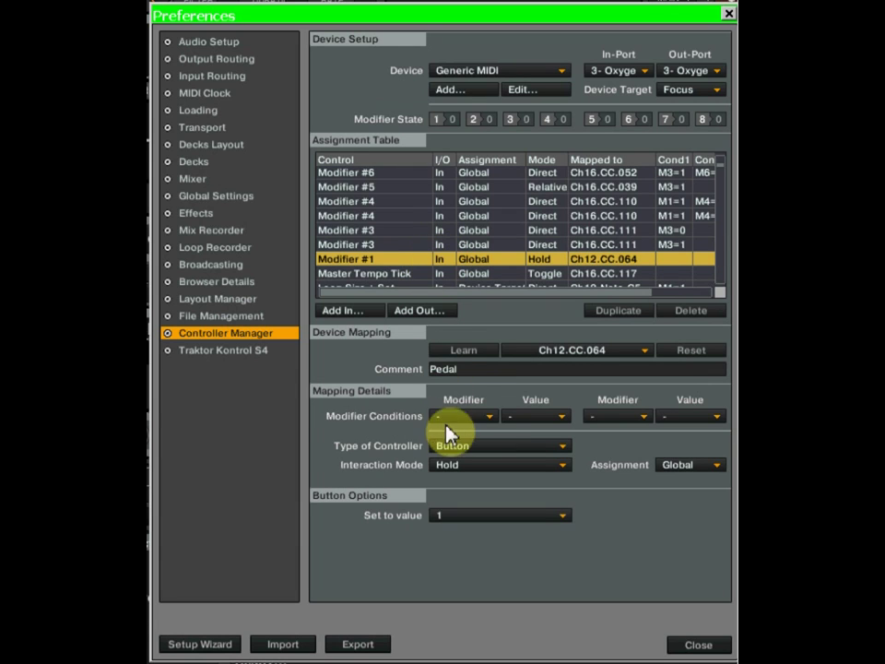
Compare the conditions and set values of the two Modifier #3 assignments commented Fader Fx
{"action": "left_click_drag", "start_coordinate": [378, 231], "coordinate": [379, 245]}
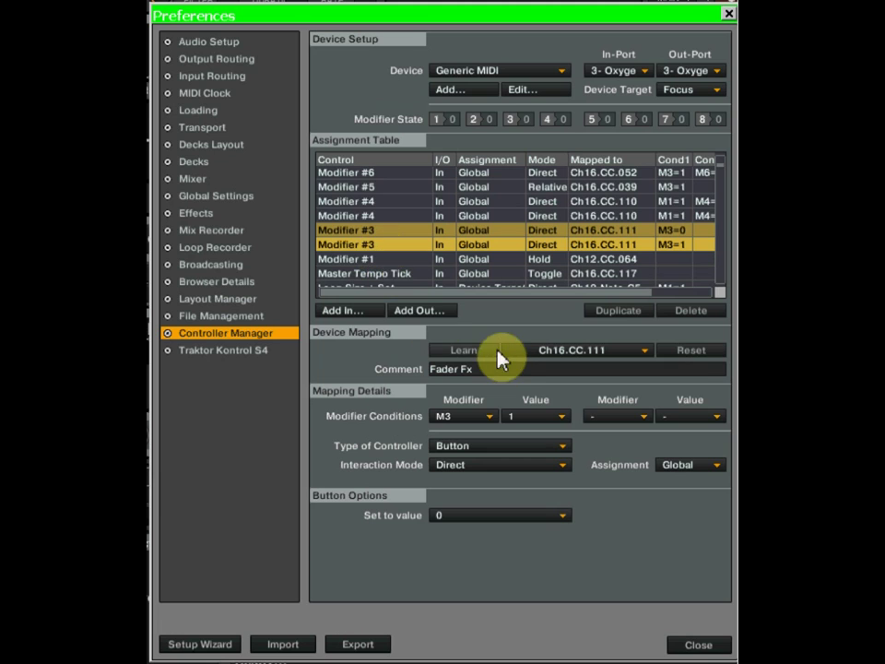
{"action": "left_click", "coordinate": [388, 232]}
{"action": "left_click", "coordinate": [395, 247]}
{"action": "left_click", "coordinate": [396, 235]}
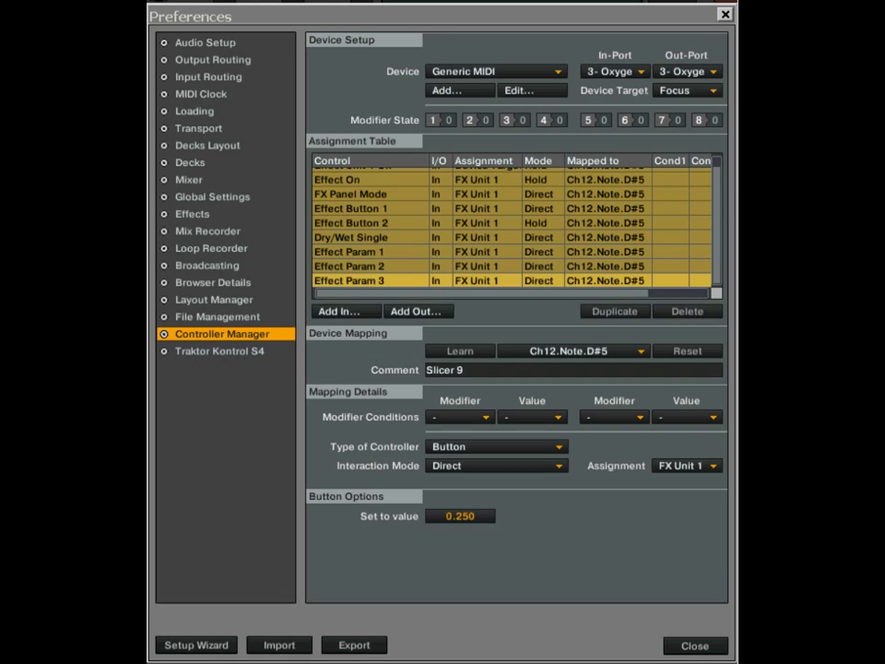
Examine the Slicer 9 assignments, checking their comments and the Hold mode of Effect Unit 1 On, Effect On and Effect Button 2
{"action": "left_click", "coordinate": [392, 225]}
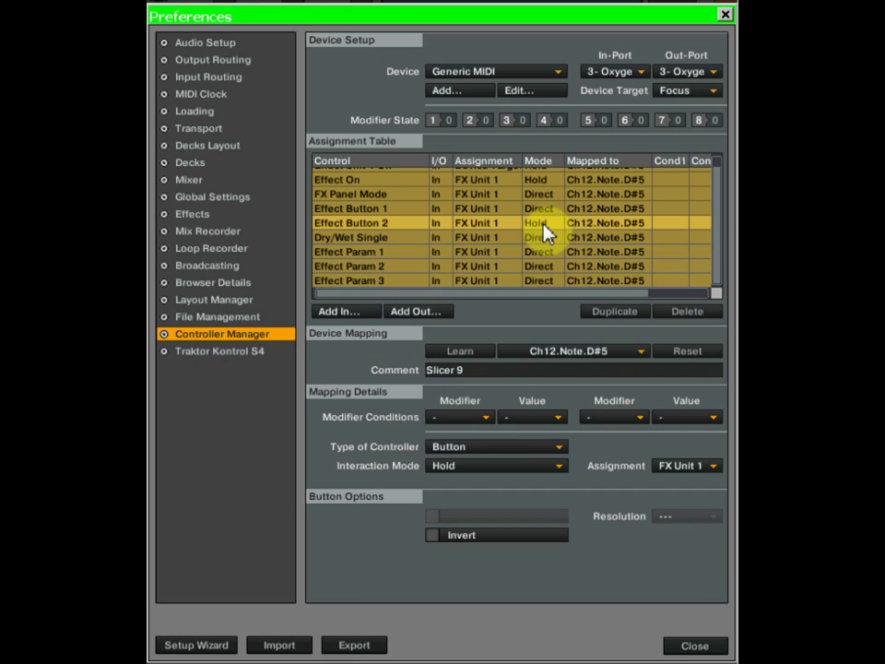
{"action": "left_click", "coordinate": [535, 180]}
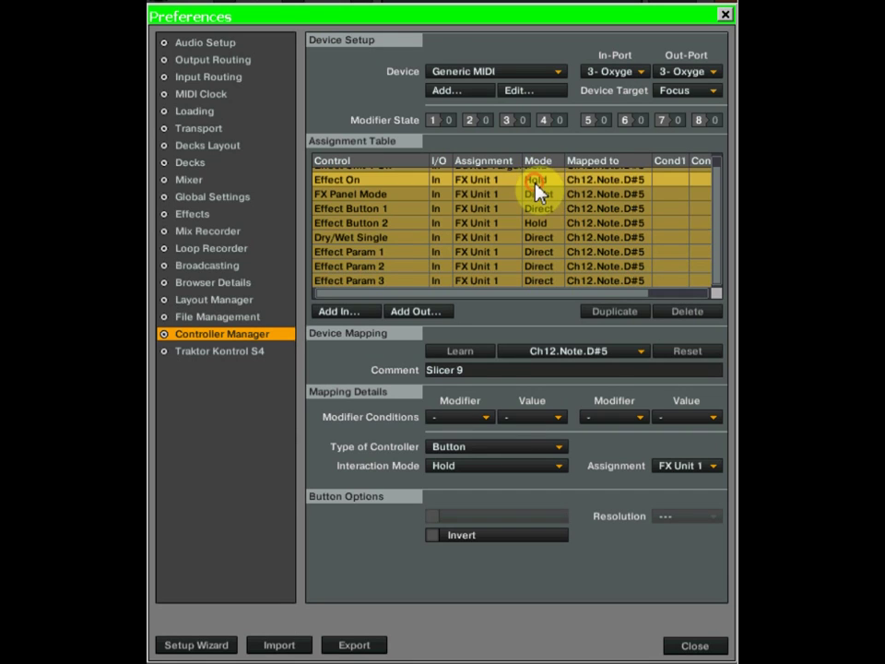
{"action": "scroll", "coordinate": [721, 205], "scroll_direction": "up", "scroll_amount": 1}
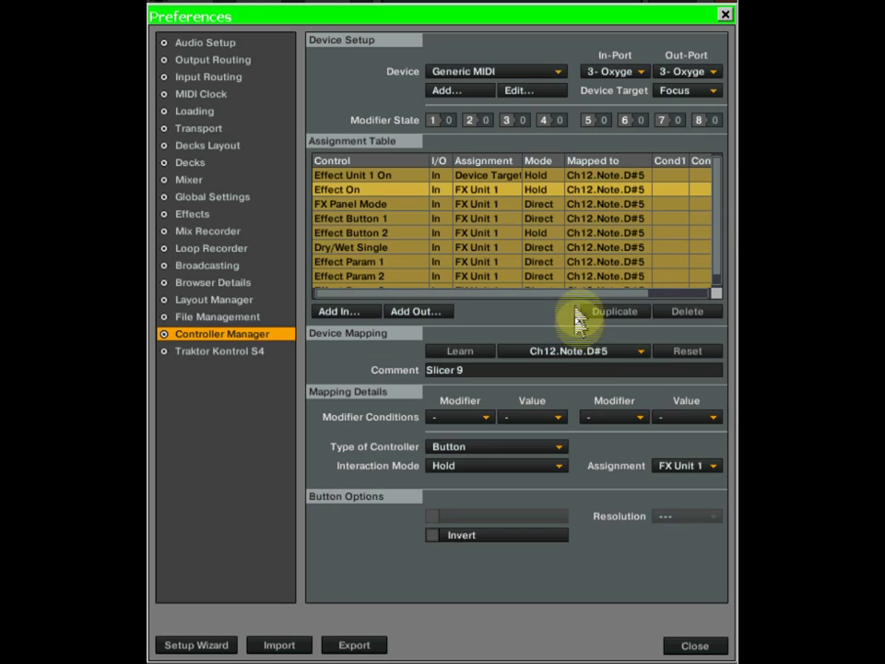
{"action": "left_click_drag", "start_coordinate": [579, 296], "coordinate": [674, 295]}
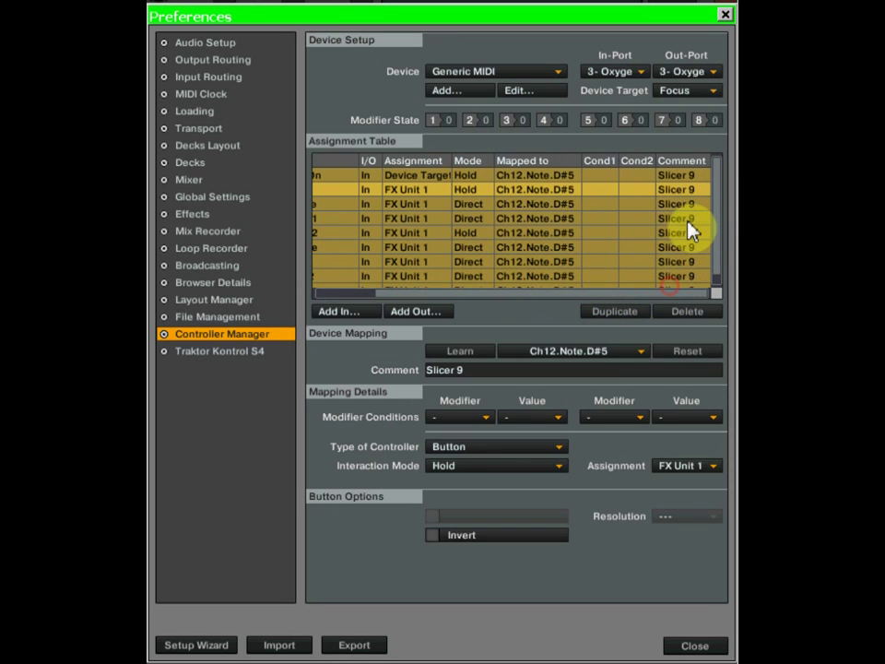
{"action": "mouse_move", "coordinate": [719, 214]}
{"action": "left_mouse_down"}
{"action": "mouse_move", "coordinate": [719, 242]}
{"action": "mouse_move", "coordinate": [717, 199]}
{"action": "left_mouse_up"}
{"action": "left_click_drag", "start_coordinate": [648, 295], "coordinate": [445, 318]}
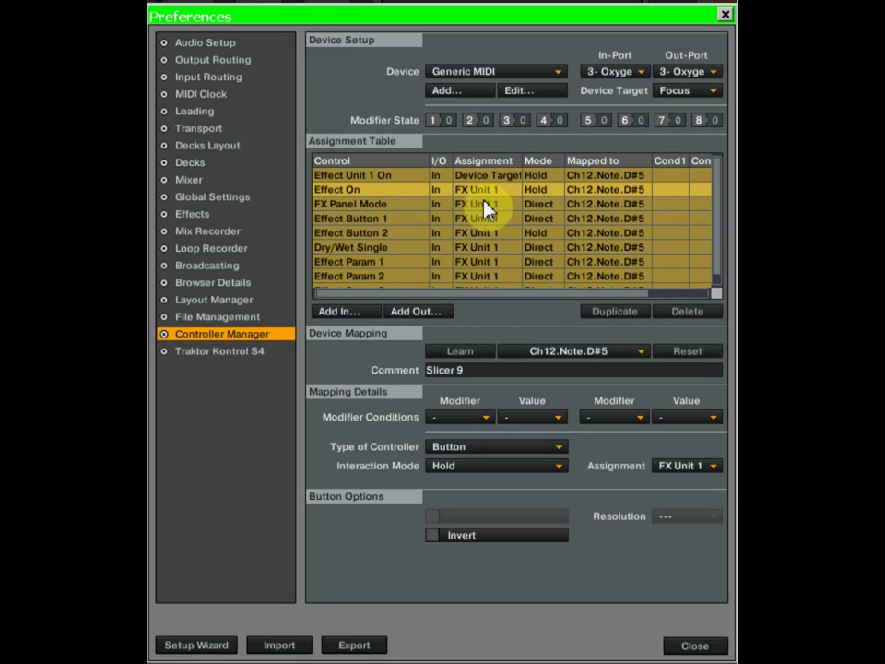
{"action": "left_click", "coordinate": [541, 176]}
{"action": "left_click", "coordinate": [545, 189]}
{"action": "left_click", "coordinate": [546, 178]}
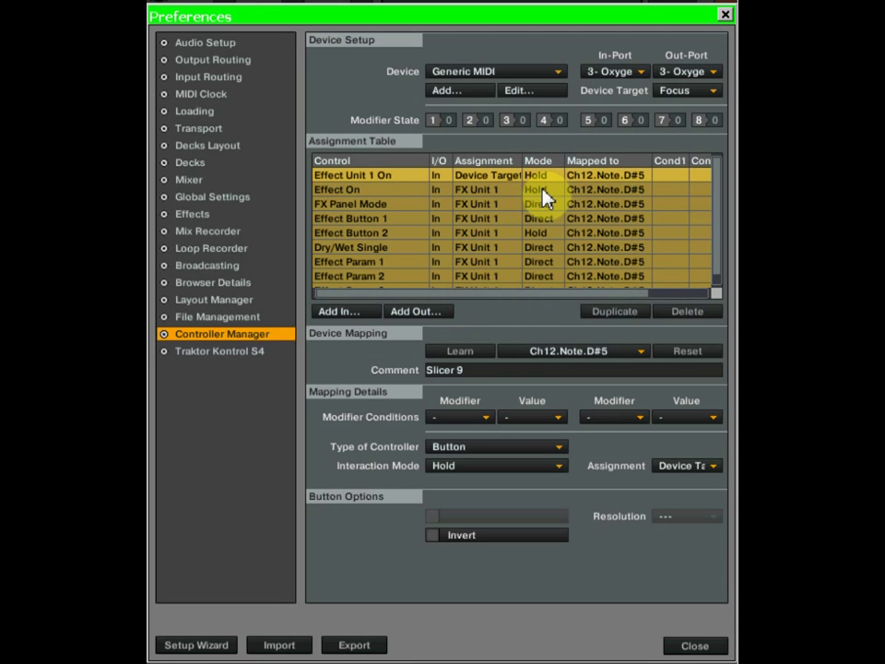
{"action": "left_click", "coordinate": [542, 190]}
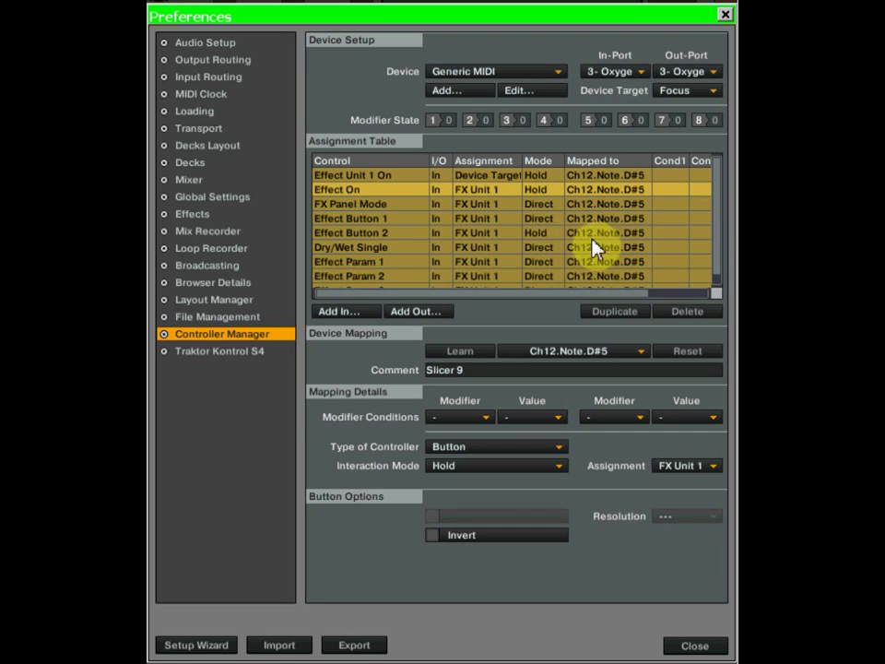
{"action": "left_click", "coordinate": [546, 234]}
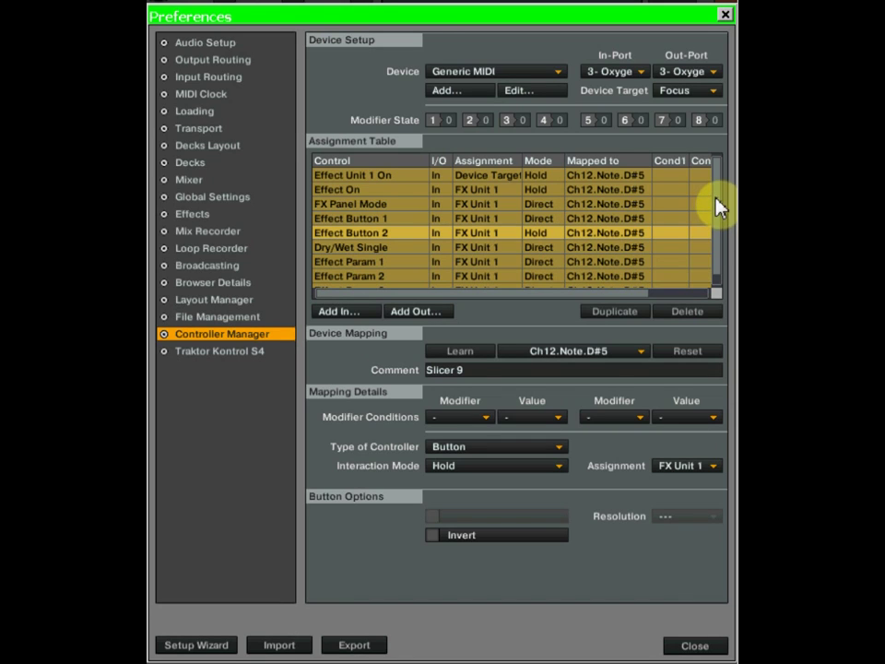
{"action": "left_click_drag", "start_coordinate": [717, 213], "coordinate": [705, 290]}
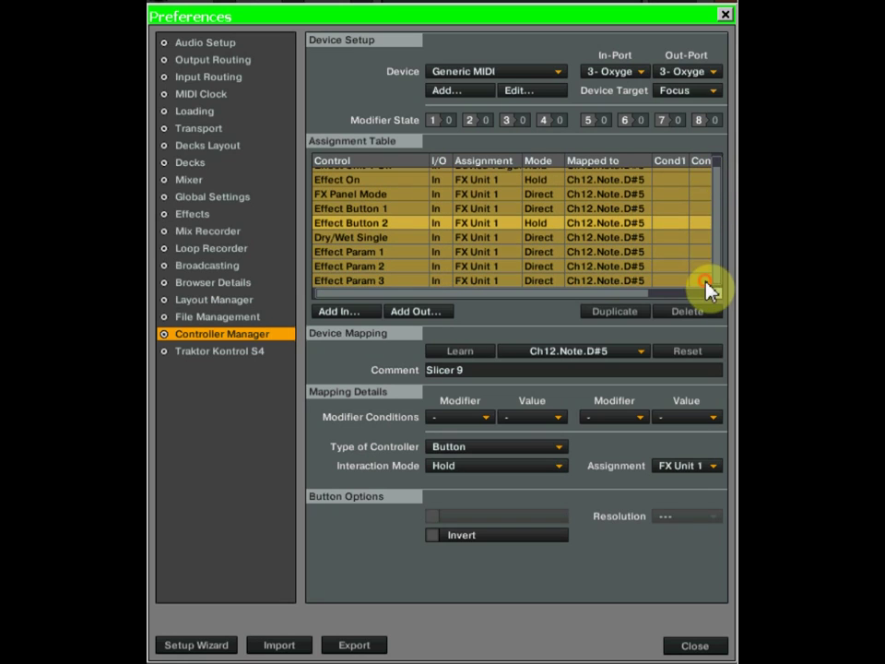
Add a Modifier #1 input assignment, learn it to controller message Ch16.CC.052 and comment it Slicer Hold
{"action": "left_click", "coordinate": [354, 316]}
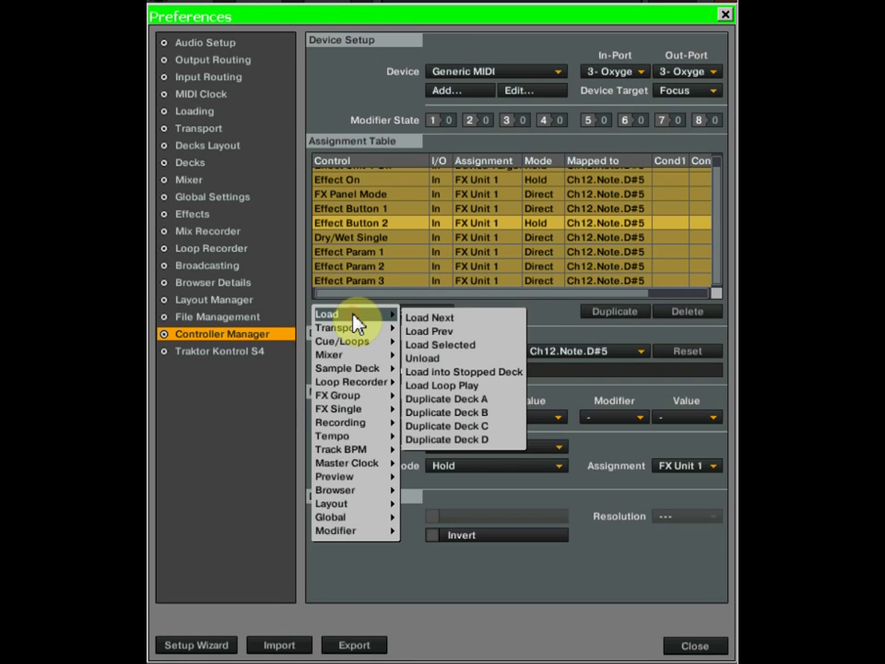
{"action": "mouse_move", "coordinate": [365, 531]}
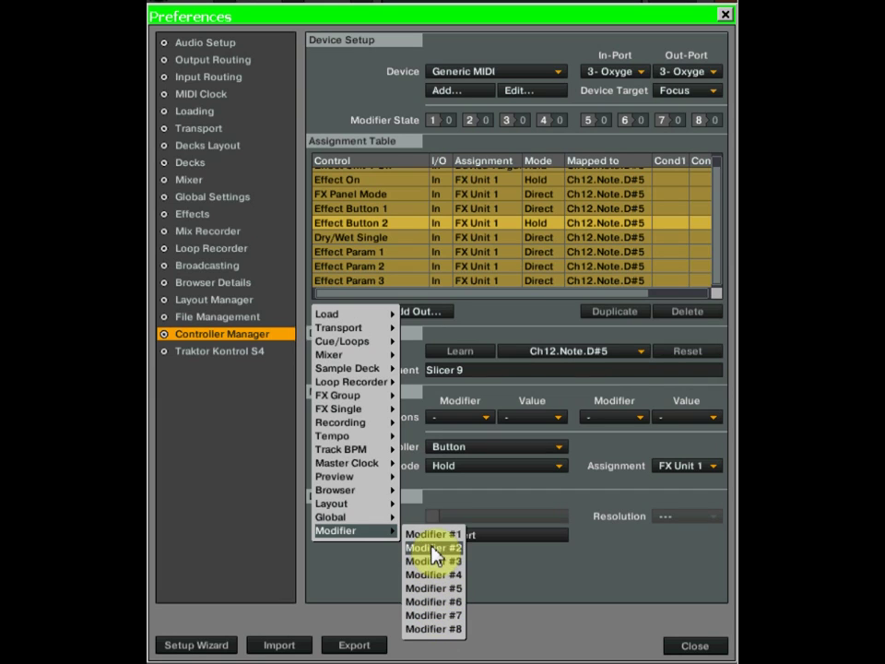
{"action": "left_click", "coordinate": [431, 538]}
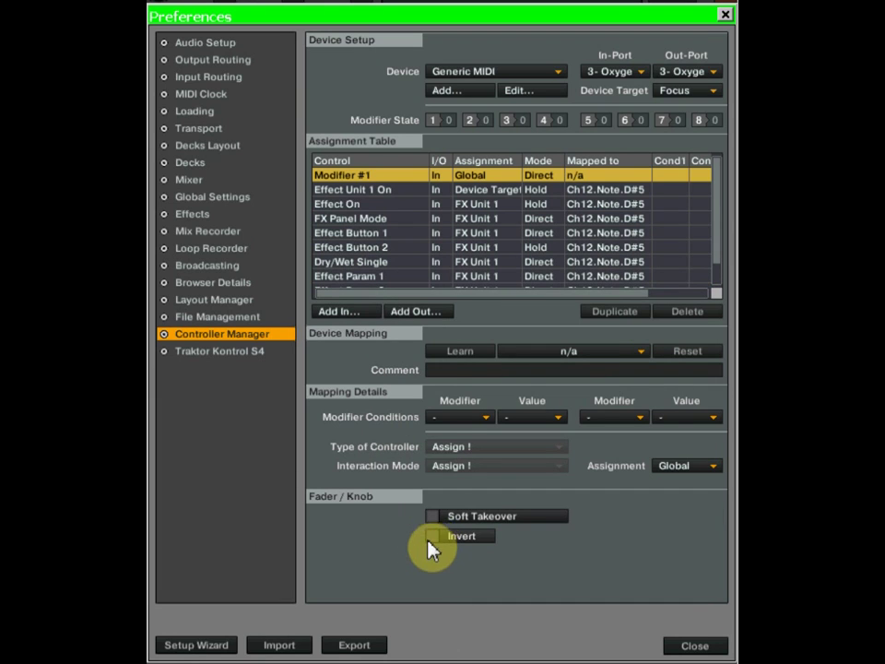
{"action": "left_click", "coordinate": [463, 358]}
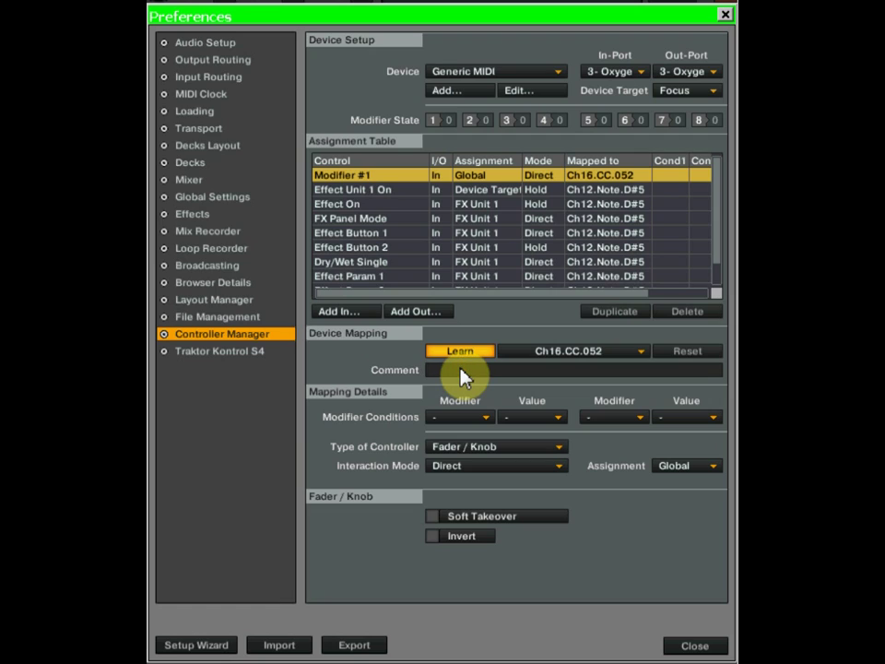
{"action": "type", "text": "S"}
Configure the Modifier #1 assignment with condition M1 = 0, controller type Button, interaction mode Direct and set-to value 1
{"action": "left_click", "coordinate": [486, 423]}
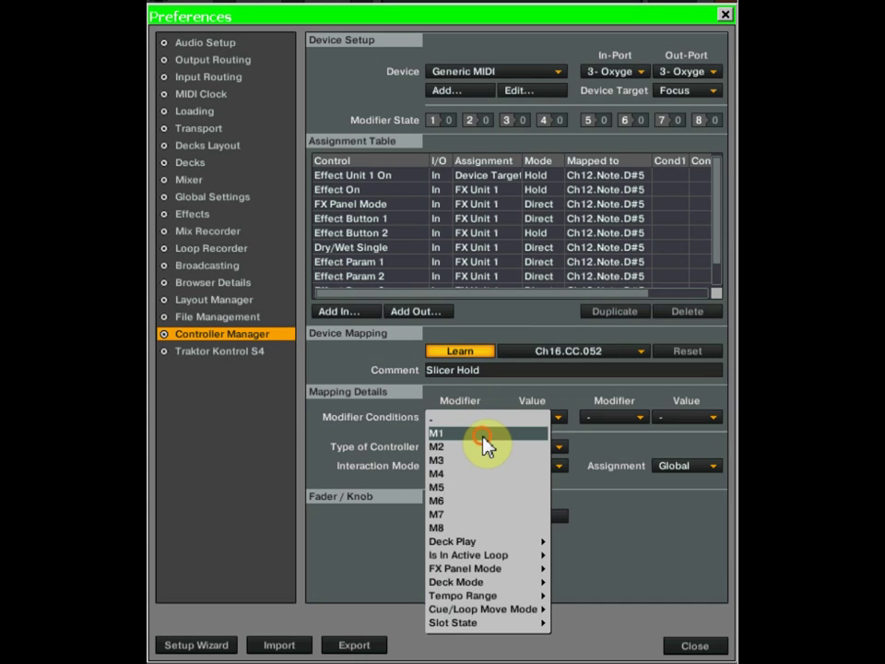
{"action": "left_click", "coordinate": [485, 435]}
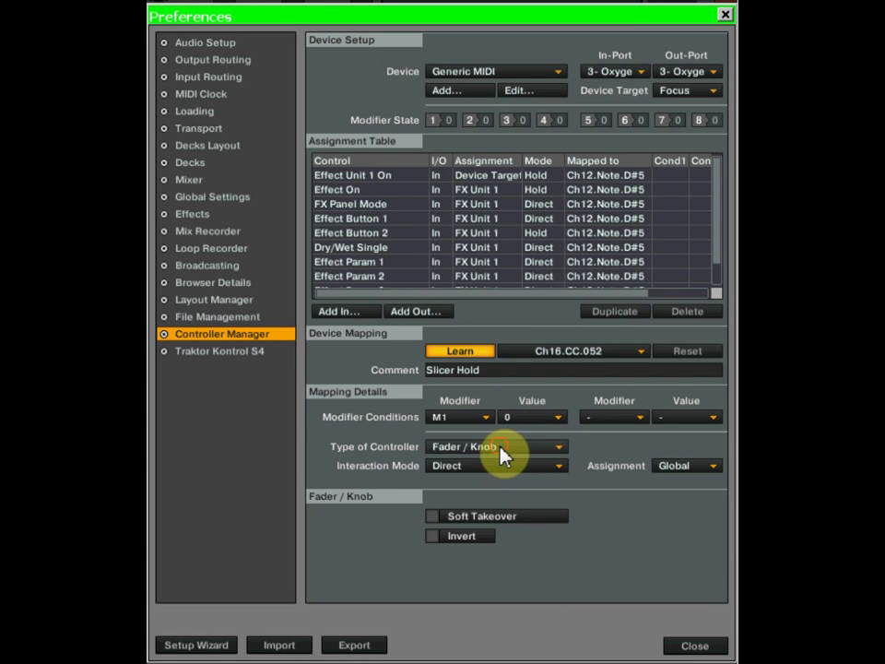
{"action": "left_click", "coordinate": [461, 449]}
{"action": "left_click", "coordinate": [455, 447]}
{"action": "left_click", "coordinate": [468, 475]}
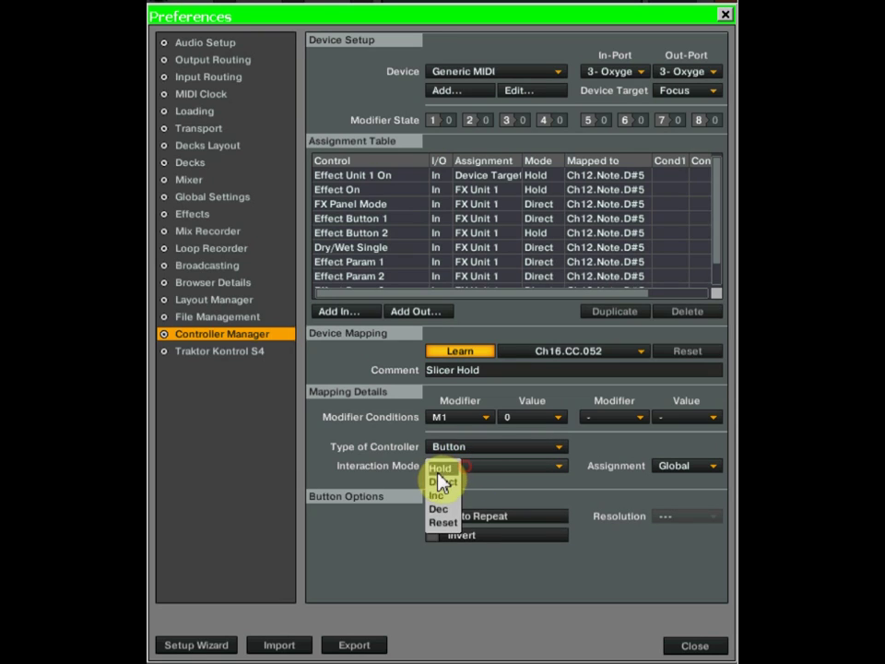
{"action": "left_click", "coordinate": [443, 484]}
{"action": "left_click", "coordinate": [458, 522]}
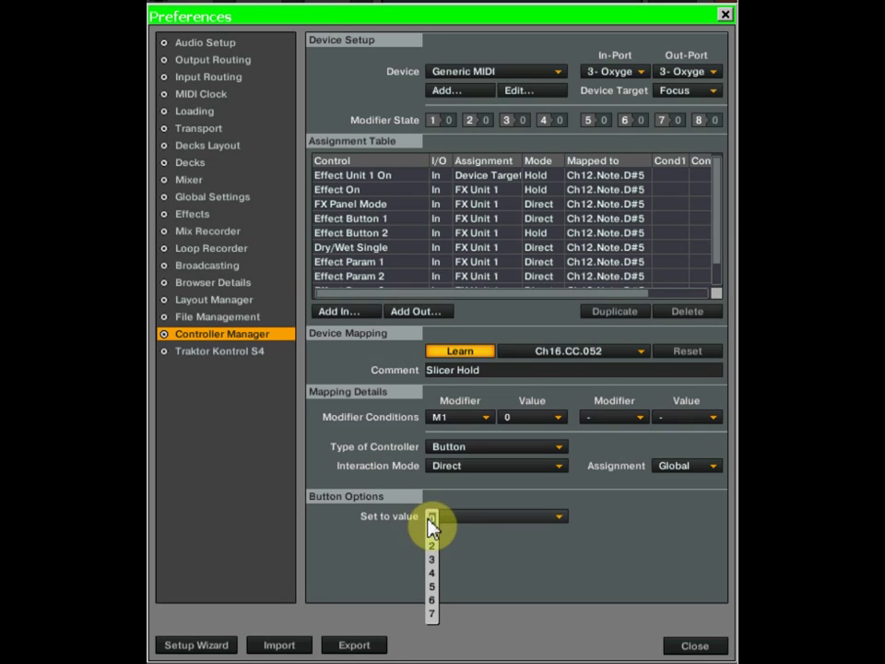
{"action": "left_click", "coordinate": [435, 533]}
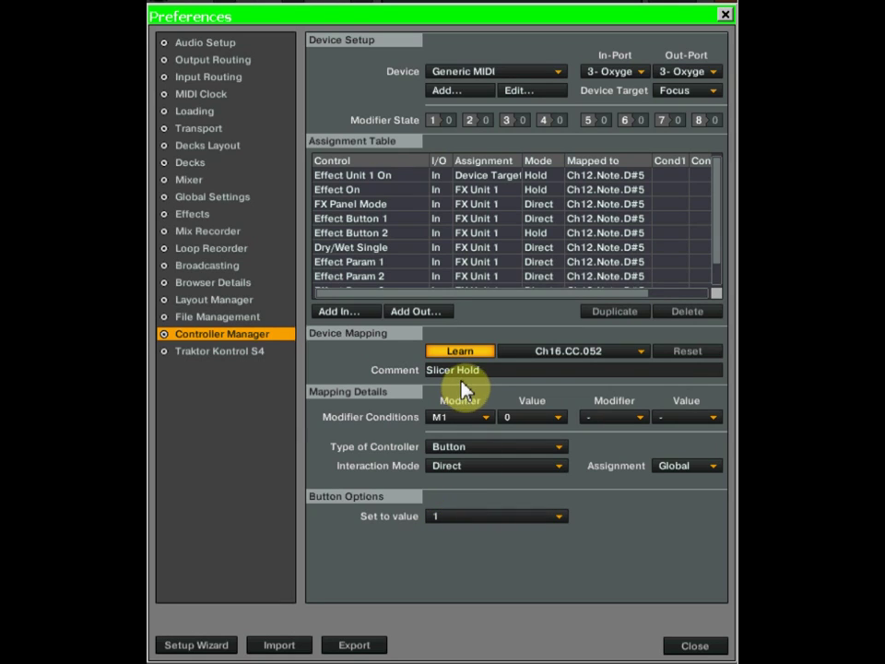
Duplicate the Modifier #1 assignment, give the copy condition M1 = 1 and set-to value 0, and end MIDI learn
{"action": "left_click", "coordinate": [636, 314]}
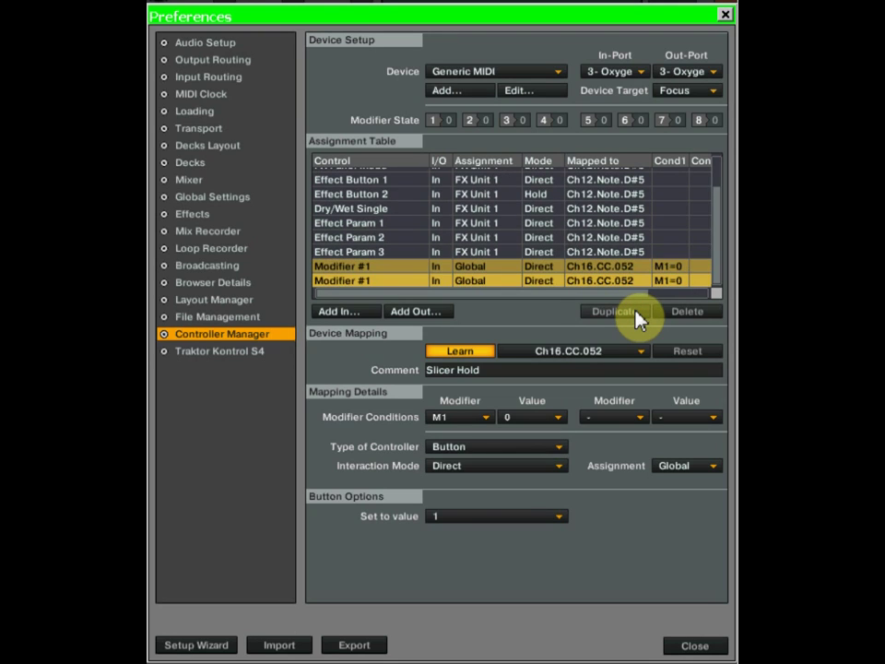
{"action": "left_click", "coordinate": [534, 416]}
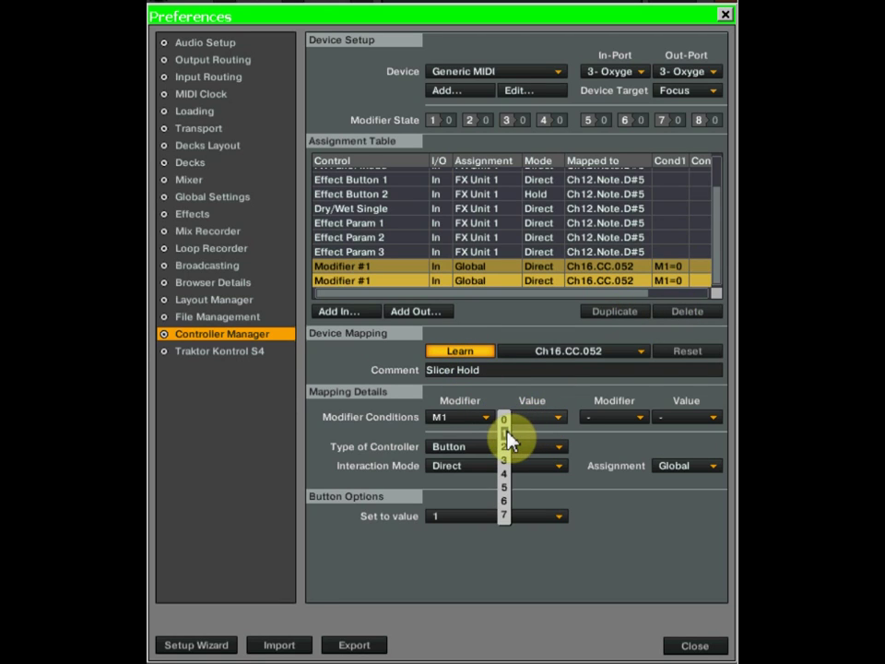
{"action": "left_click", "coordinate": [506, 432]}
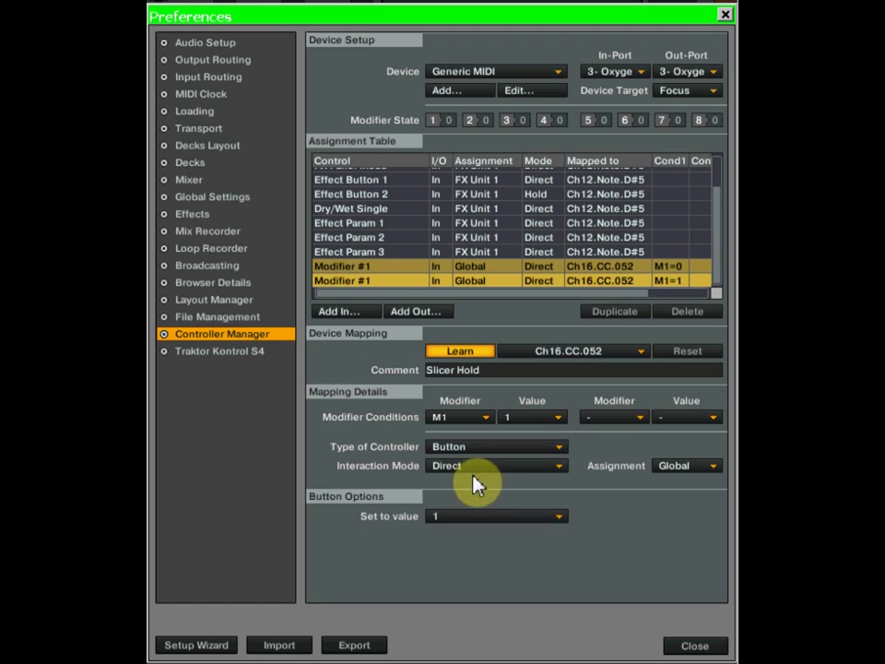
{"action": "left_click", "coordinate": [449, 518]}
{"action": "left_click", "coordinate": [434, 520]}
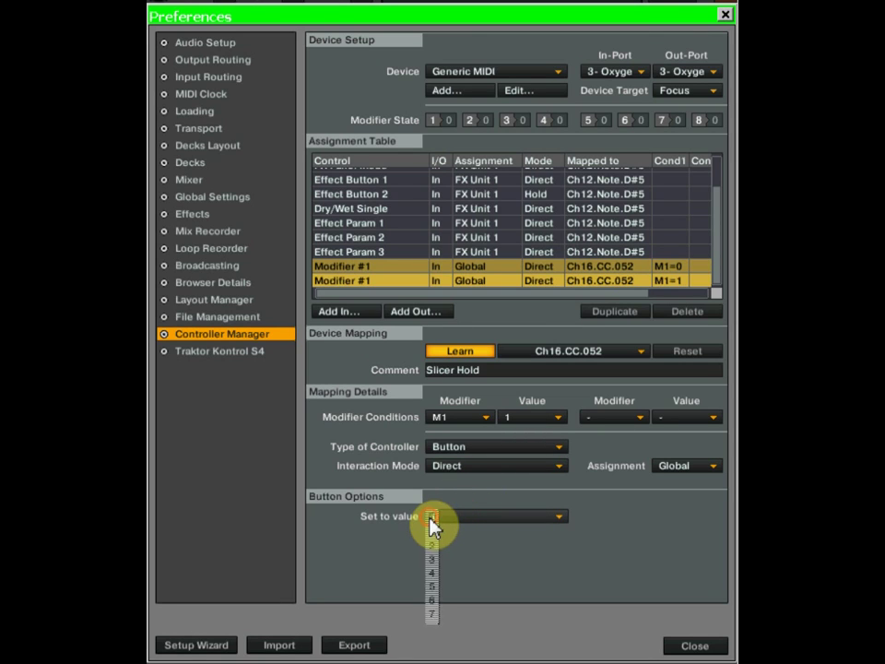
{"action": "left_click", "coordinate": [477, 356]}
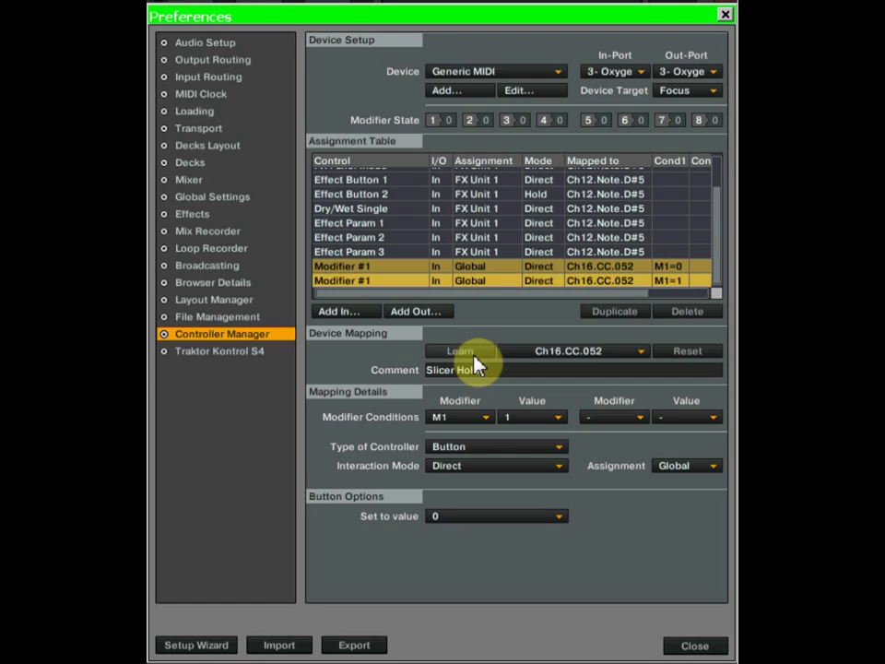
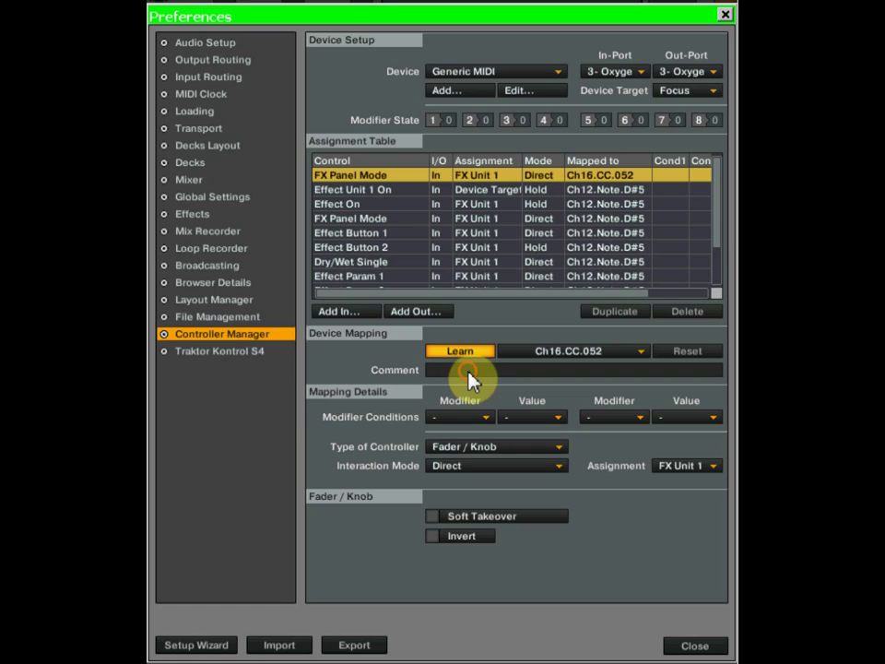
Comment the new FX Panel Mode assignment on Ch16.CC.052 as Slicer Hold and select the comment text
{"action": "type", "text": "Slicer 9"}
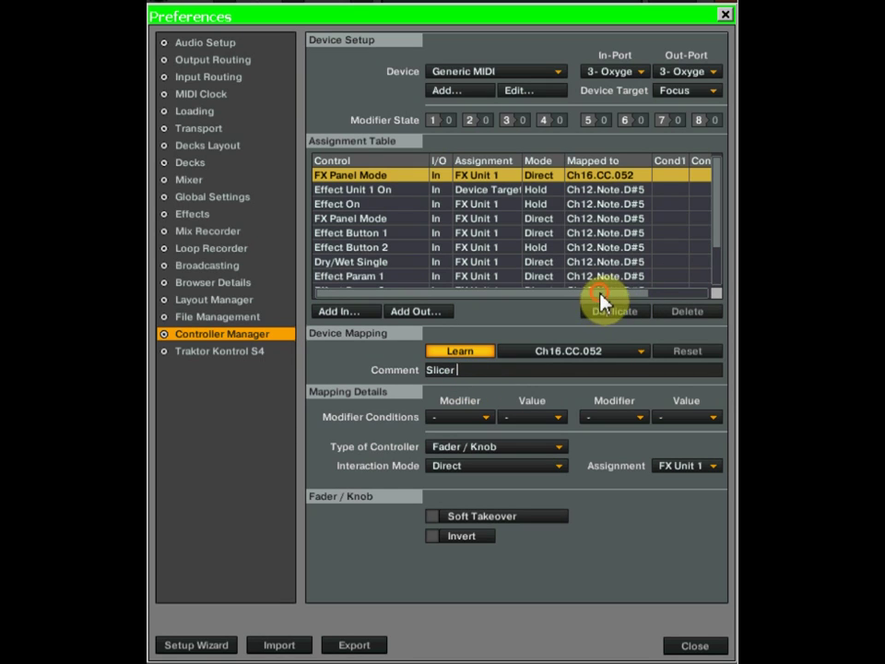
{"action": "left_click_drag", "start_coordinate": [600, 293], "coordinate": [696, 294]}
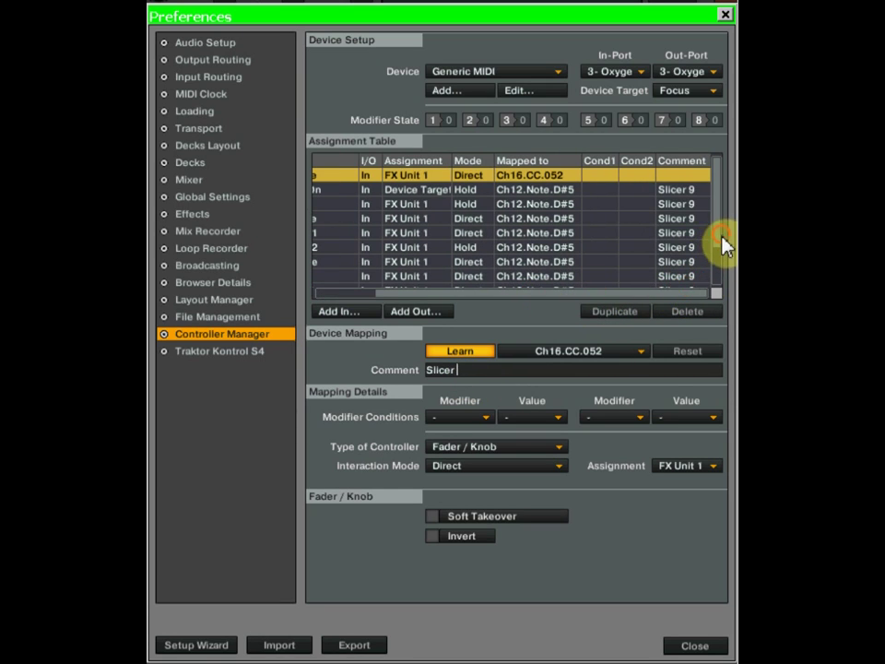
{"action": "scroll", "coordinate": [719, 267], "scroll_direction": "down", "scroll_amount": 1}
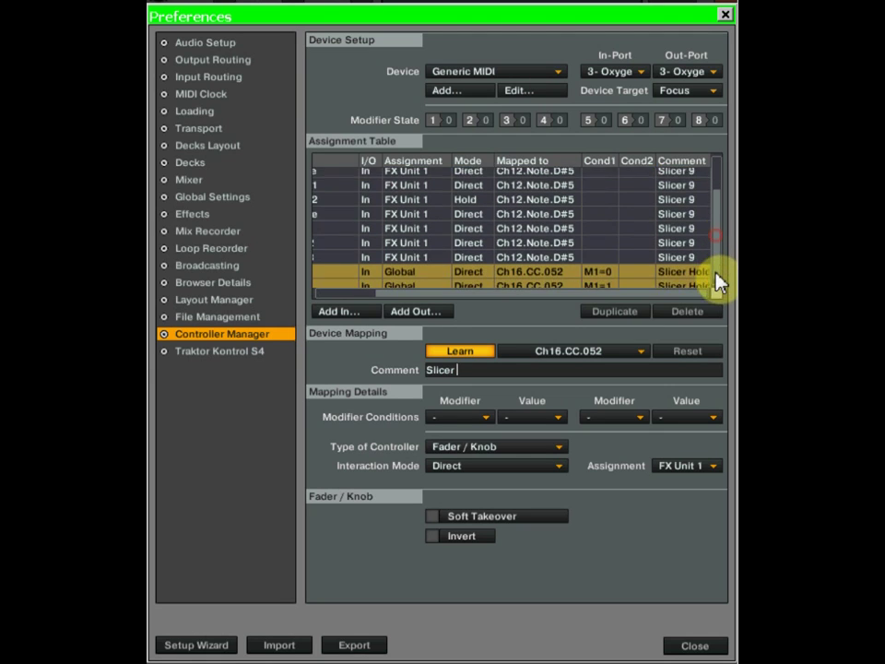
{"action": "scroll", "coordinate": [718, 277], "scroll_direction": "up", "scroll_amount": 3}
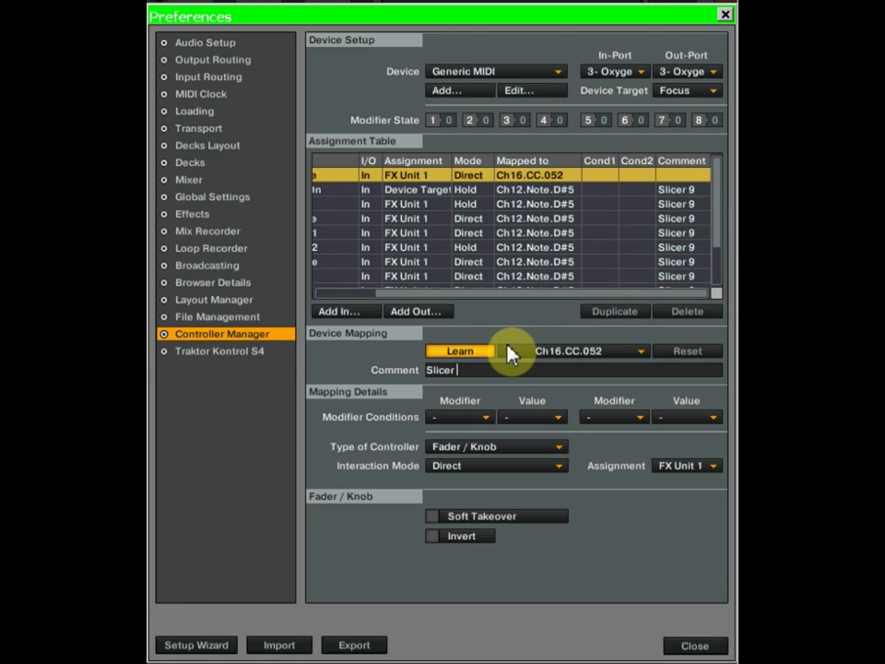
{"action": "type", "text": "H"}
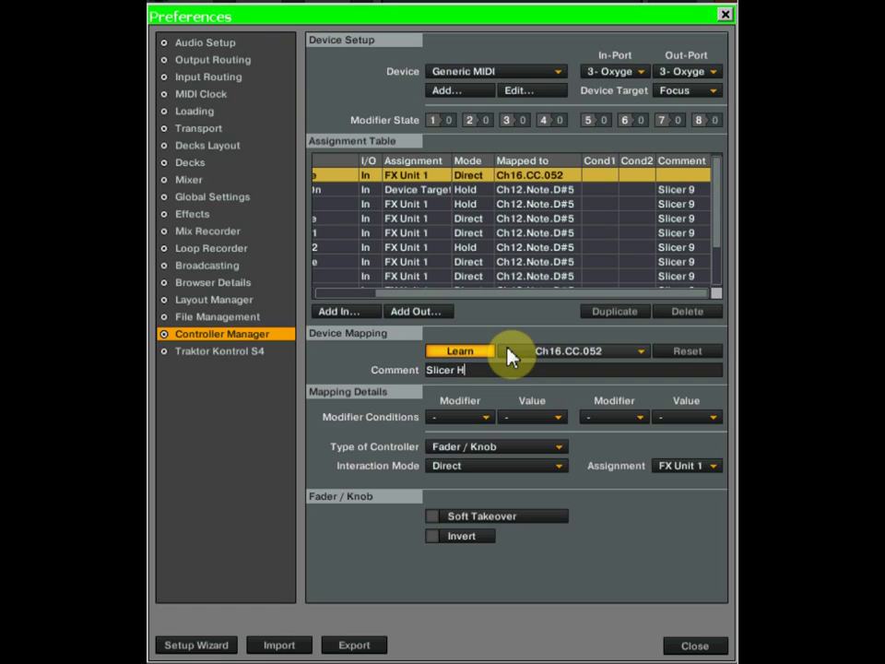
{"action": "type", "text": "old"}
{"action": "left_click_drag", "start_coordinate": [502, 369], "coordinate": [339, 387]}
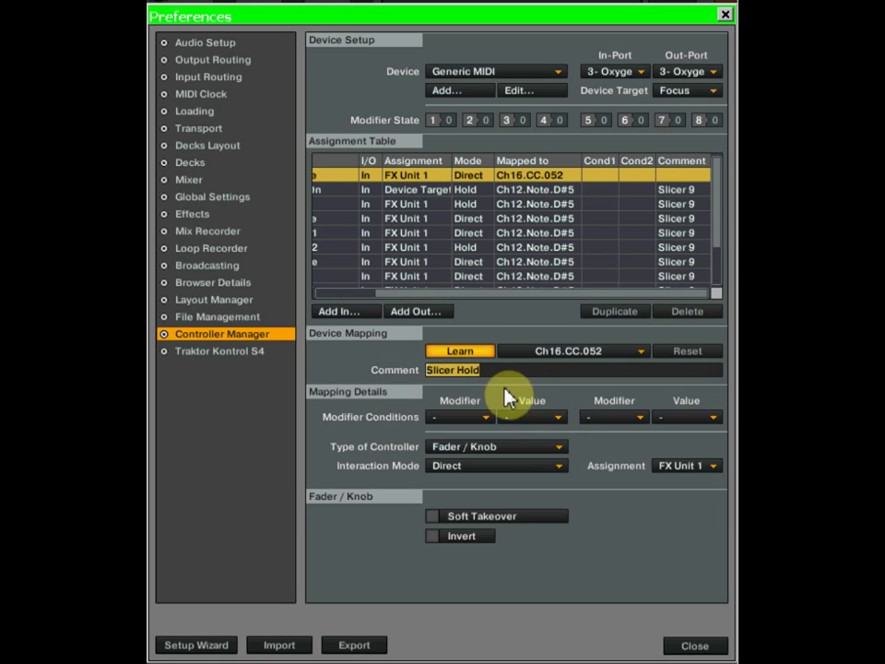
{"action": "left_click", "coordinate": [484, 352]}
{"action": "left_click", "coordinate": [487, 351]}
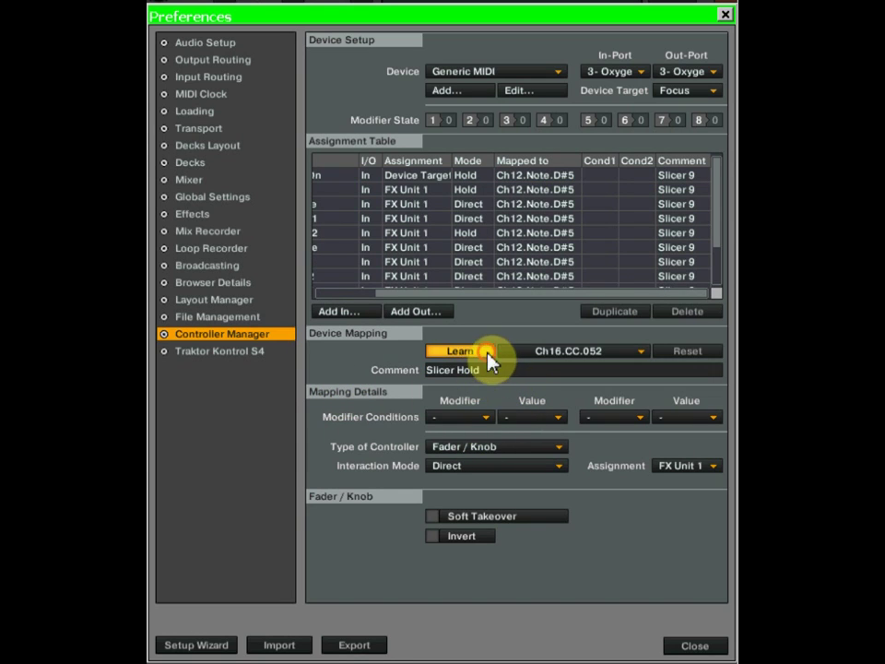
{"action": "left_click", "coordinate": [481, 423]}
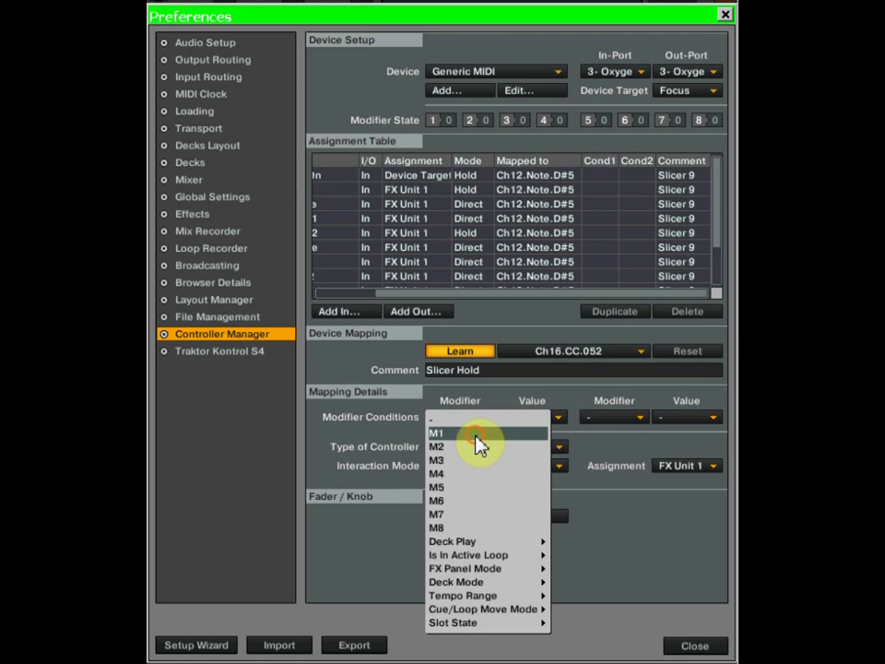
{"action": "left_click", "coordinate": [476, 434]}
{"action": "left_click", "coordinate": [544, 420]}
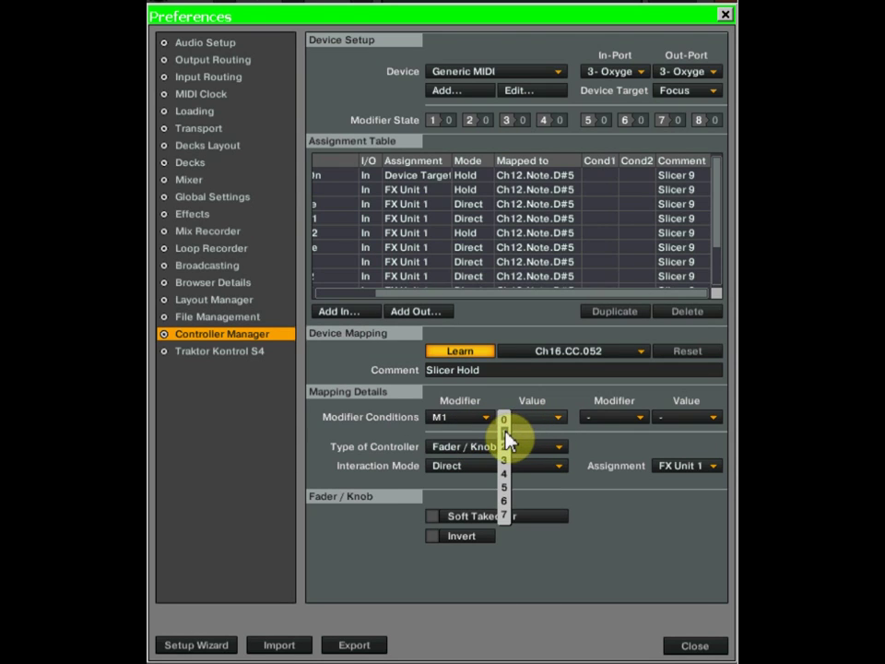
{"action": "left_click", "coordinate": [505, 434]}
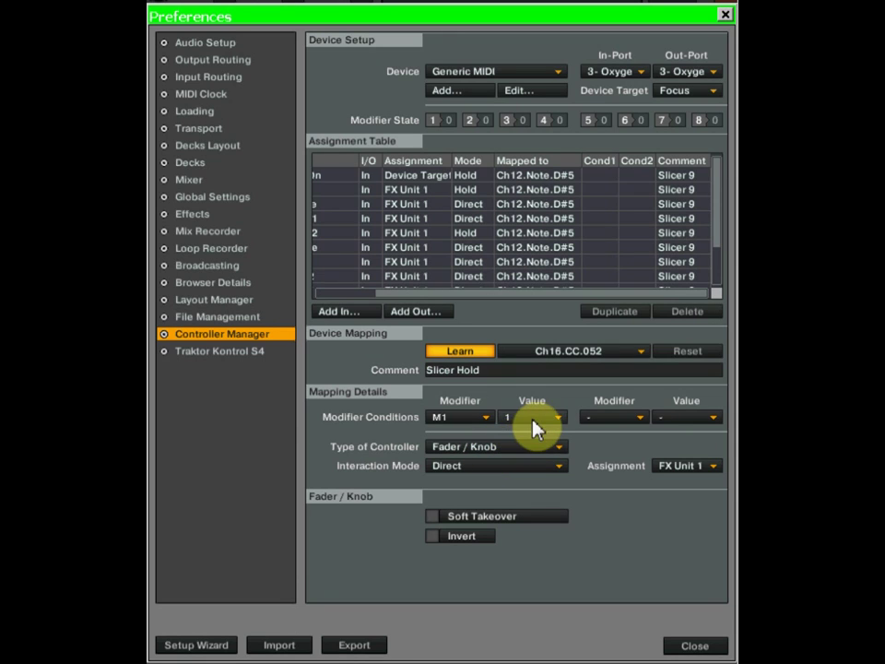
{"action": "left_click", "coordinate": [534, 423]}
{"action": "left_click", "coordinate": [500, 424]}
{"action": "left_click", "coordinate": [484, 422]}
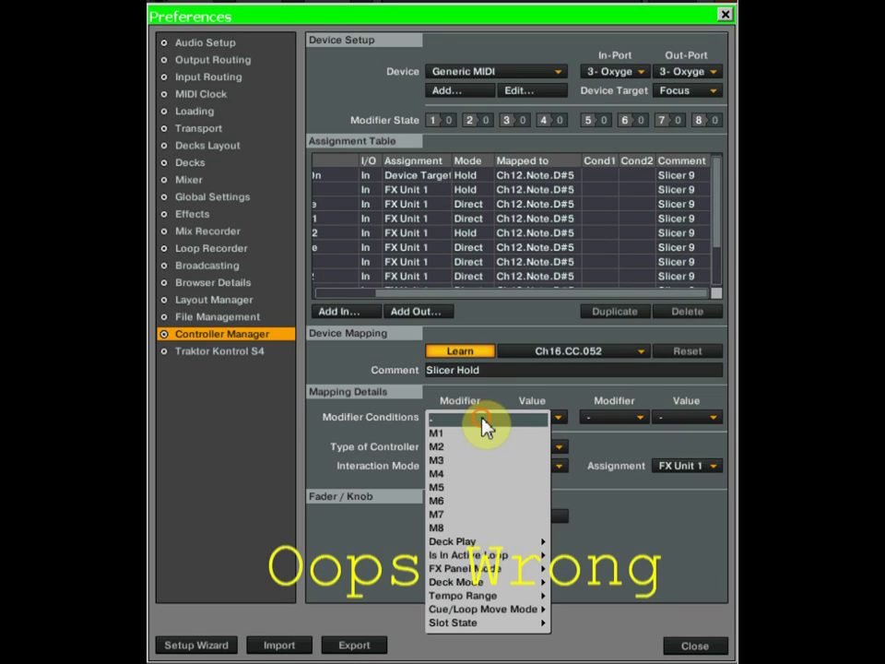
{"action": "left_click", "coordinate": [484, 420]}
{"action": "left_click", "coordinate": [484, 421]}
{"action": "left_click", "coordinate": [484, 421]}
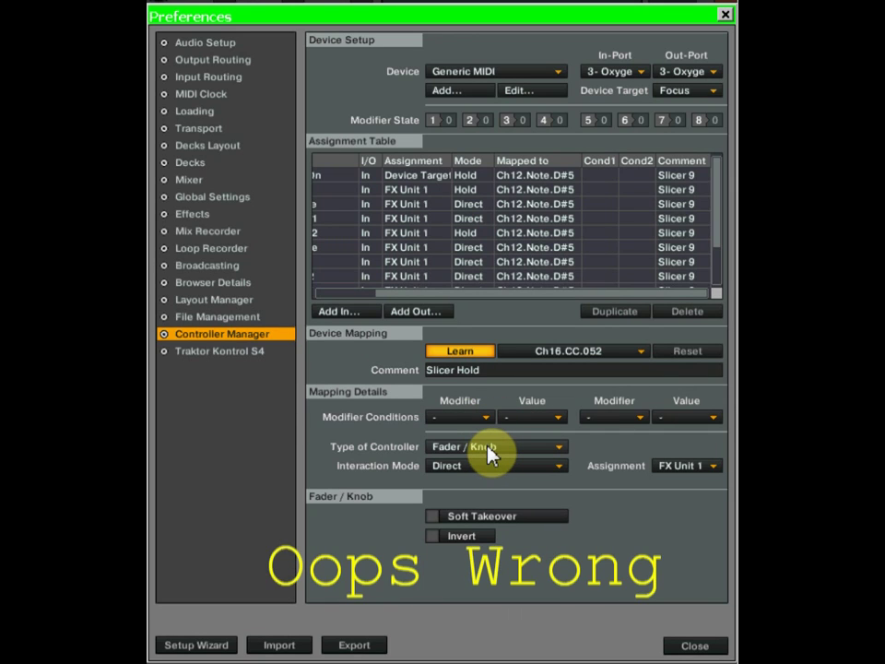
Configure the FX Panel Mode assignment on Ch16.CC.052 with controller type Button, interaction mode Direct and set-to value Single
{"action": "left_click_drag", "start_coordinate": [503, 294], "coordinate": [445, 294]}
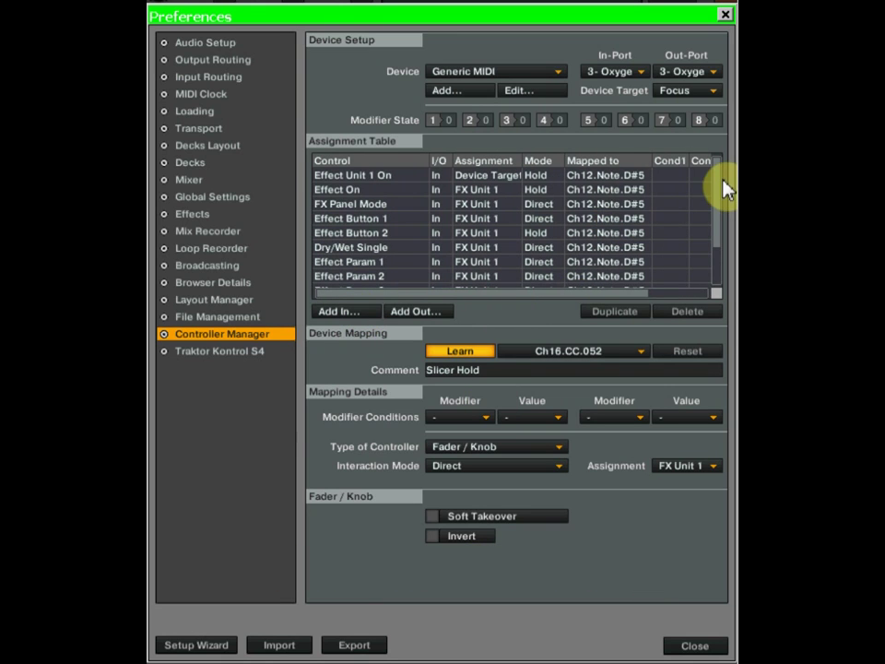
{"action": "left_click_drag", "start_coordinate": [718, 192], "coordinate": [723, 253]}
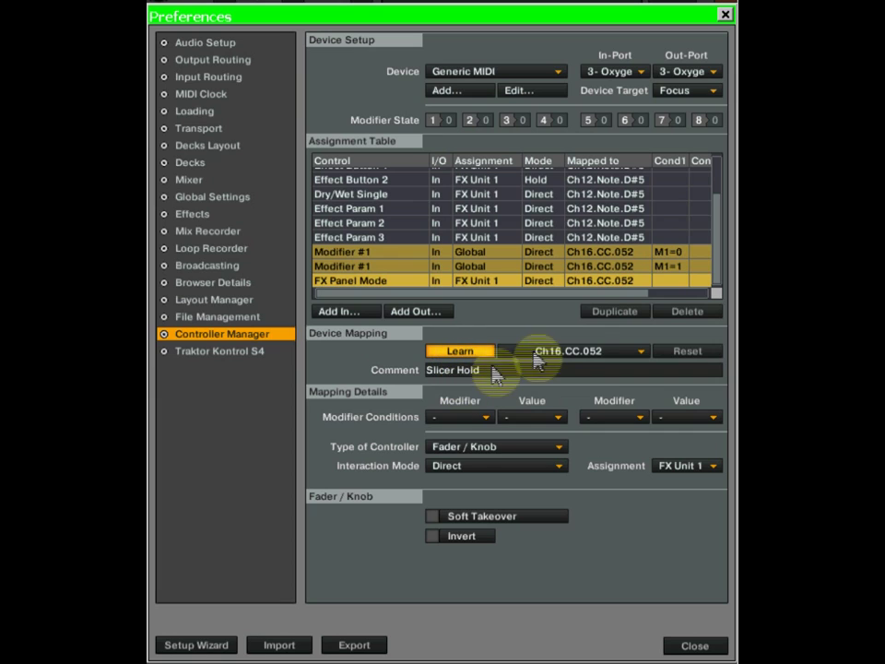
{"action": "left_click", "coordinate": [474, 448]}
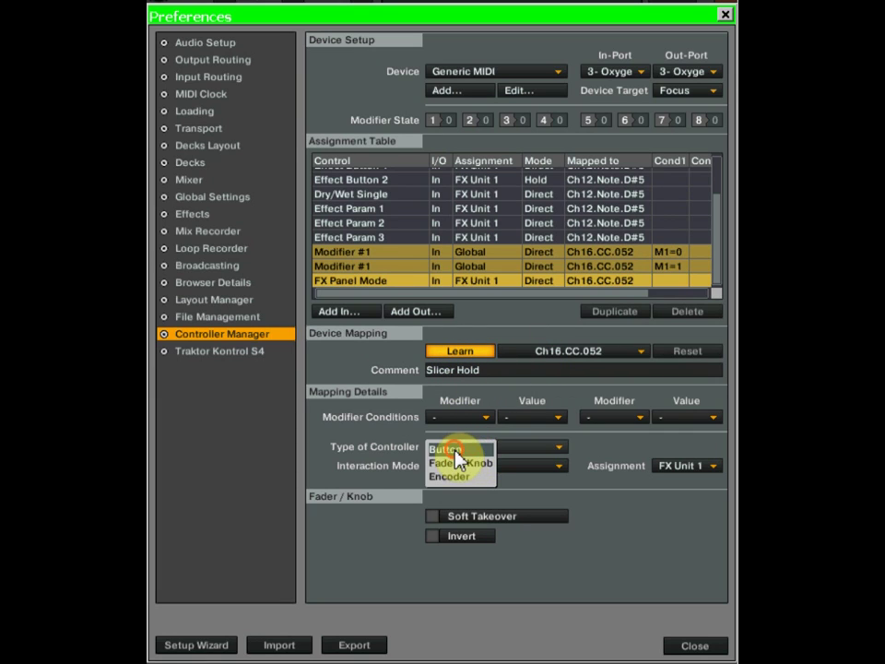
{"action": "left_click", "coordinate": [456, 461]}
{"action": "left_click", "coordinate": [457, 468]}
{"action": "left_click", "coordinate": [445, 490]}
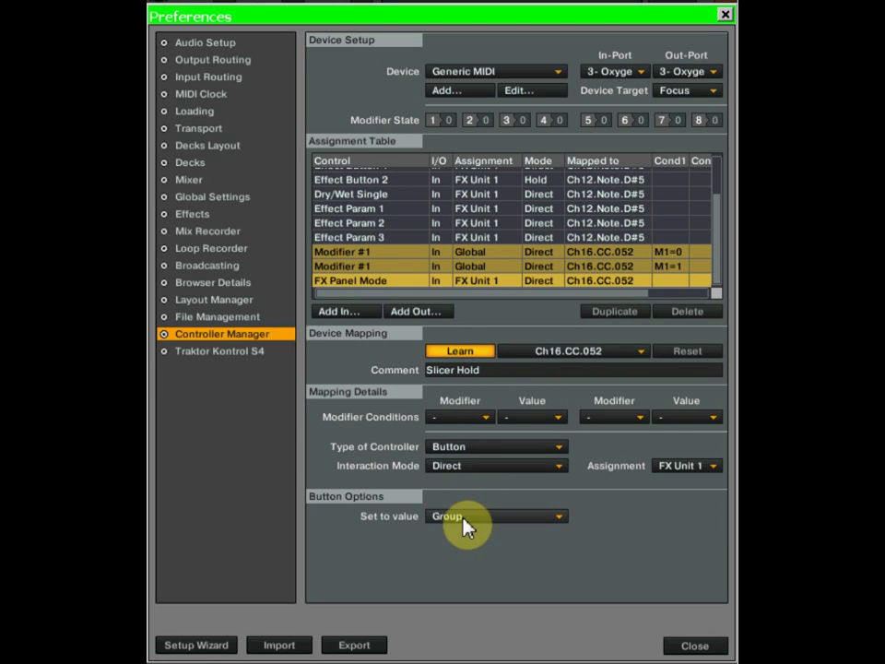
{"action": "left_click", "coordinate": [462, 517]}
{"action": "left_click", "coordinate": [457, 530]}
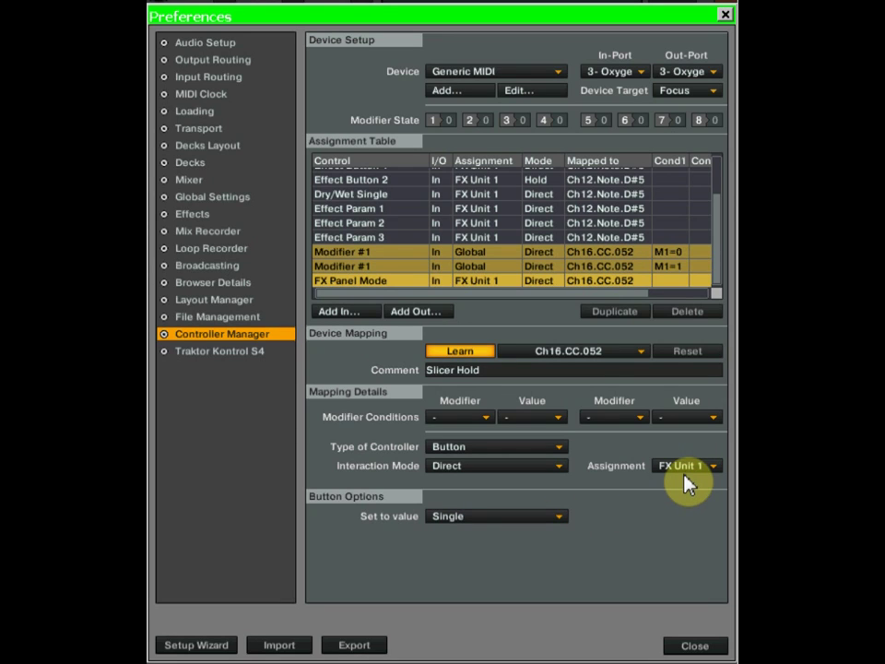
Add an Effect Unit 1 On input on Ch16.CC.052, commented Slicer Hold, with interaction mode Direct and set-to value 1
{"action": "left_click", "coordinate": [362, 325]}
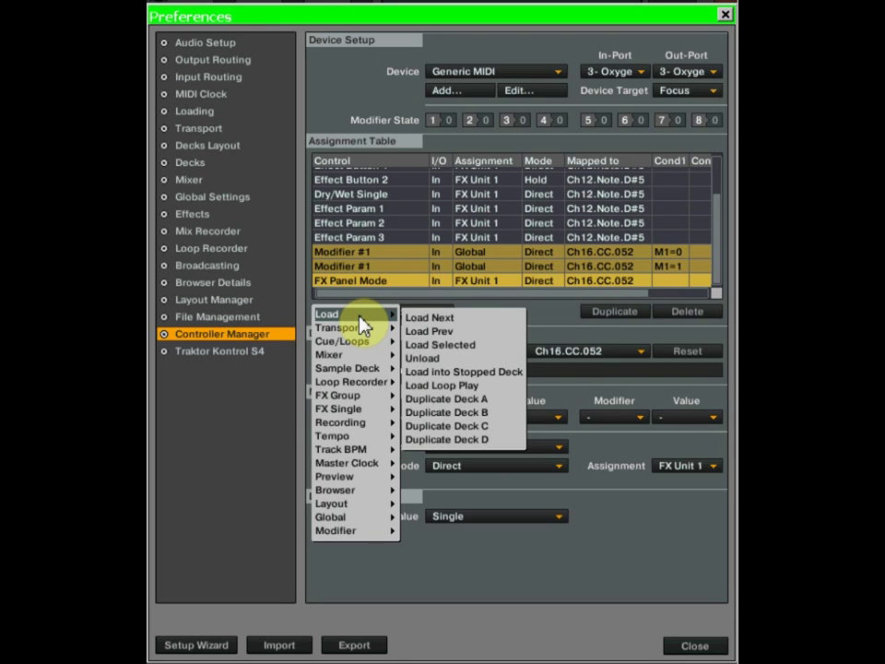
{"action": "mouse_move", "coordinate": [356, 355]}
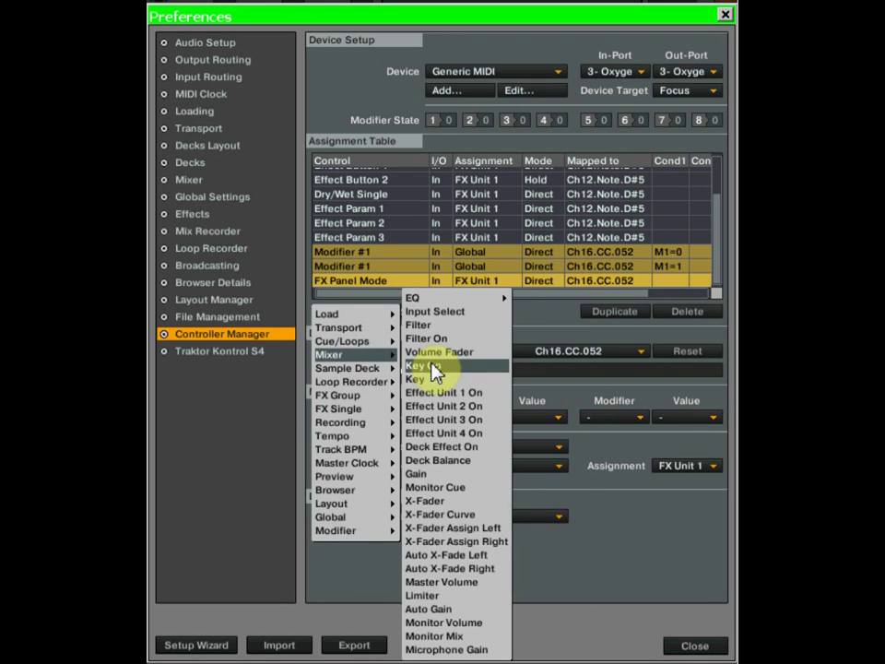
{"action": "left_click", "coordinate": [439, 395]}
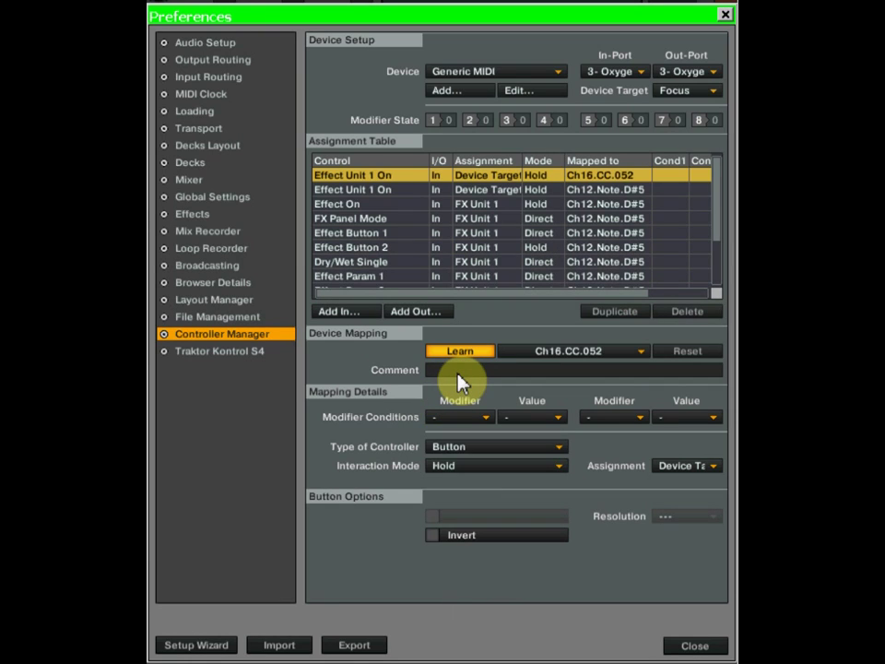
{"action": "left_click", "coordinate": [457, 373]}
{"action": "type", "text": "Slicer Hold"}
{"action": "left_click", "coordinate": [469, 468]}
{"action": "left_click", "coordinate": [458, 496]}
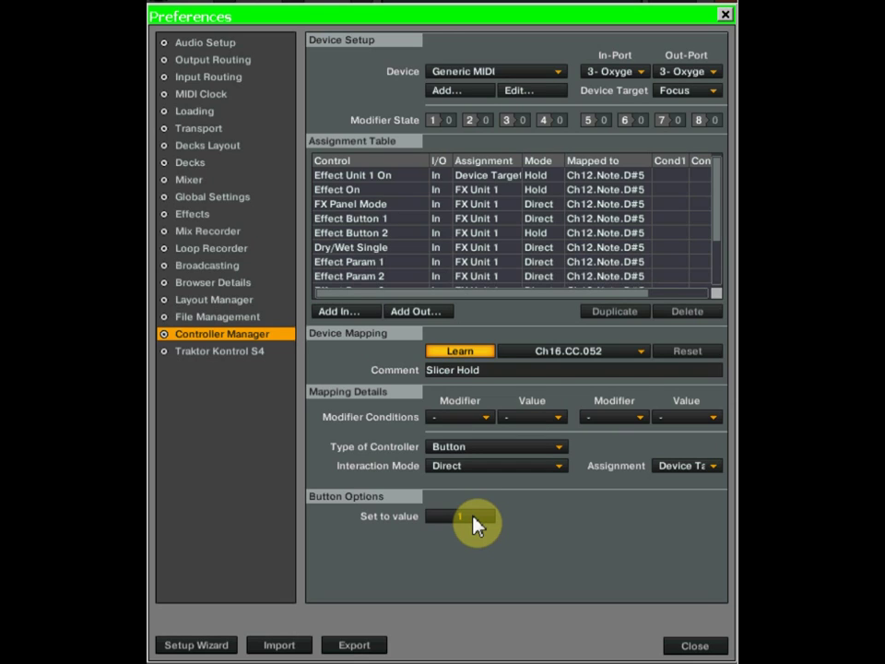
Add an FX Single Effect Select input assignment, learn it to Ch16.CC.052 and comment it Slicer Hold
{"action": "left_click", "coordinate": [350, 315]}
{"action": "mouse_move", "coordinate": [356, 417]}
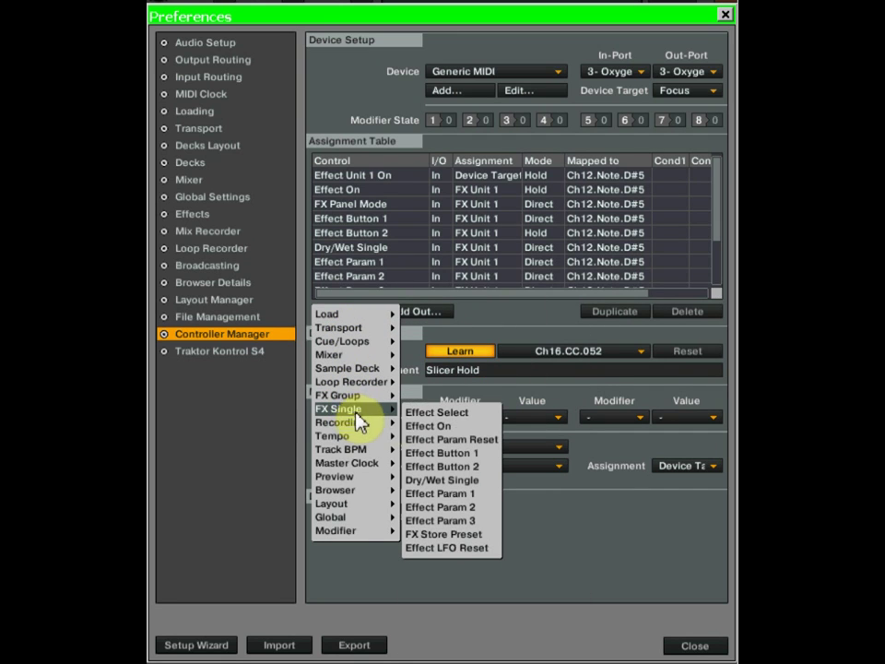
{"action": "left_click", "coordinate": [437, 414]}
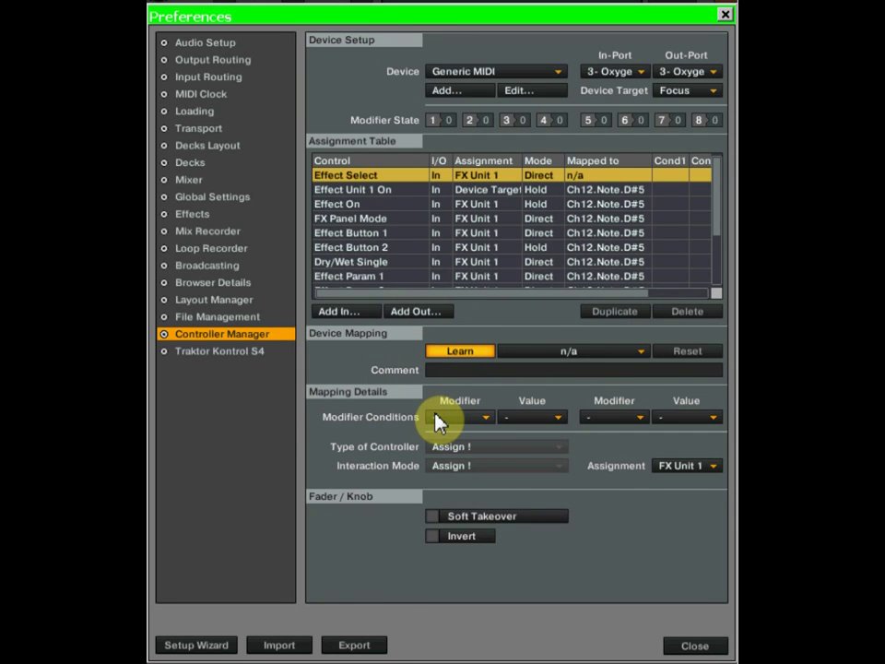
{"action": "left_click", "coordinate": [457, 375]}
{"action": "type", "text": "Slicer Hold"}
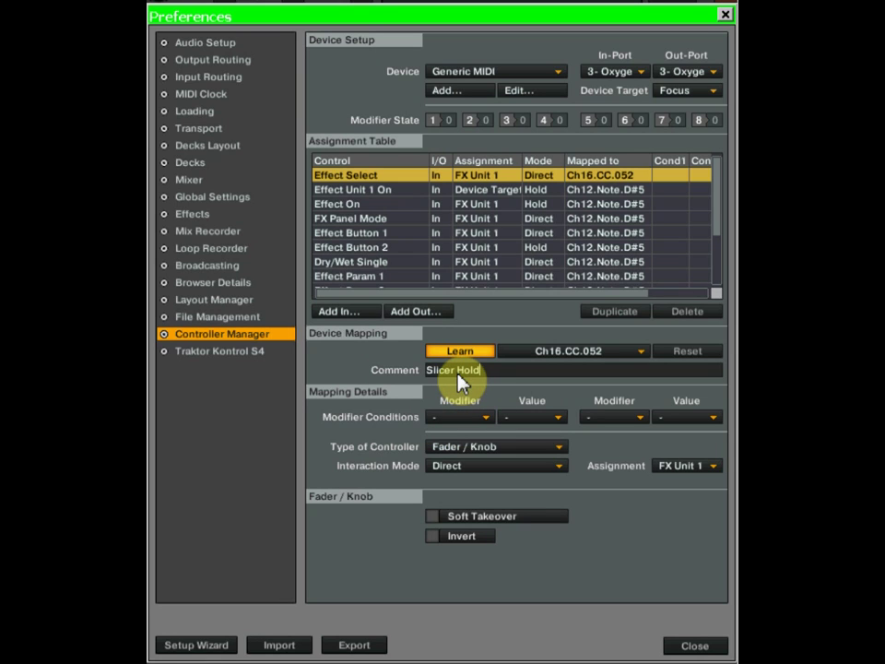
Configure the Effect Select assignment with controller type Button, interaction mode Direct and set-to value BeatSlicer
{"action": "left_click", "coordinate": [463, 448]}
{"action": "left_click", "coordinate": [460, 450]}
{"action": "left_click", "coordinate": [468, 468]}
{"action": "left_click", "coordinate": [458, 492]}
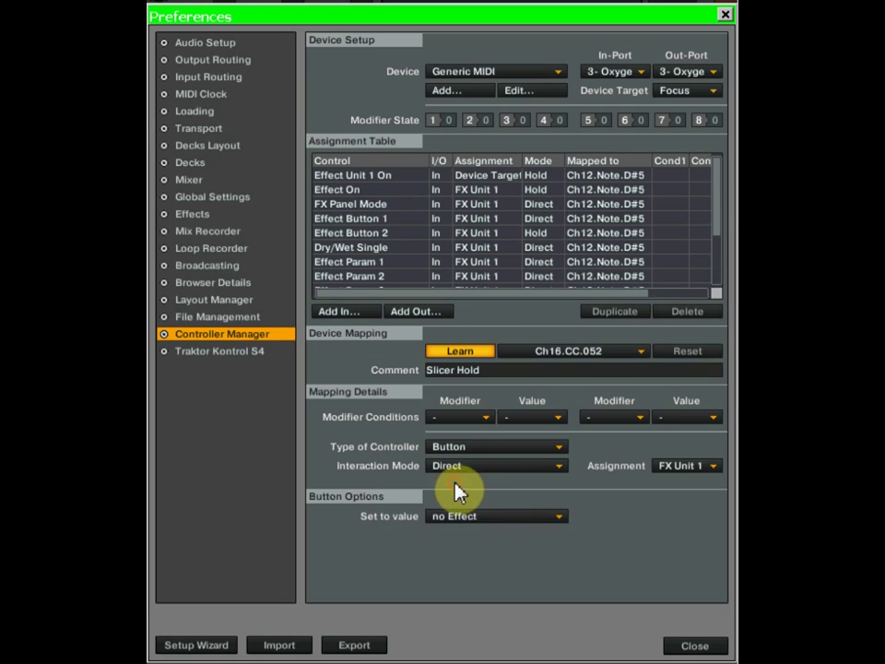
{"action": "left_click", "coordinate": [485, 518]}
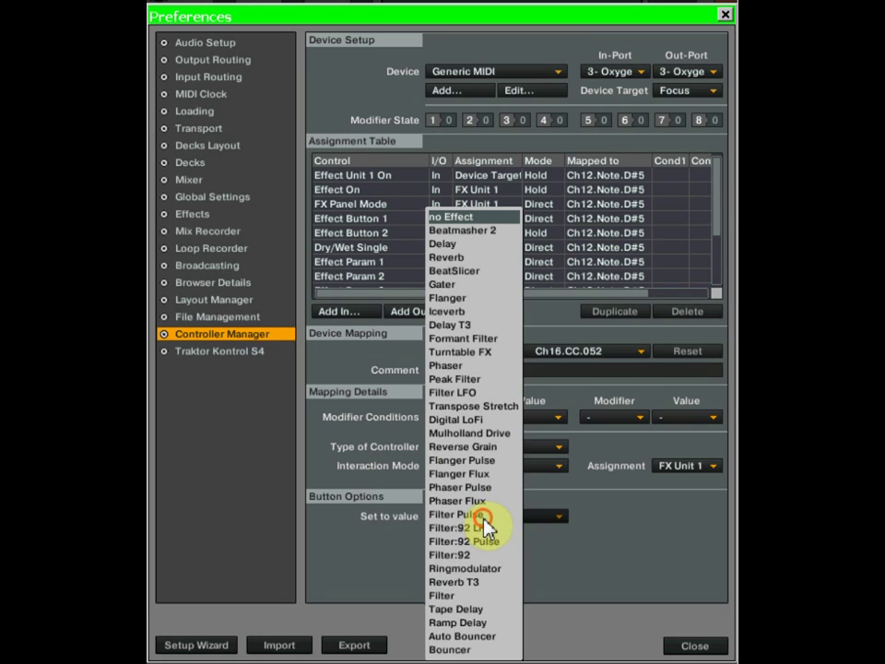
{"action": "left_click", "coordinate": [479, 271]}
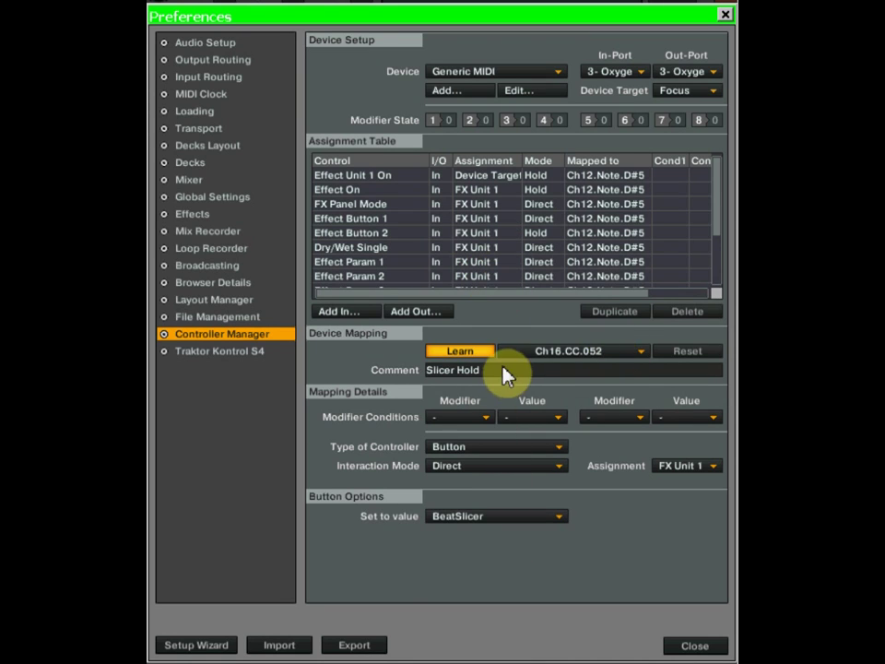
Add an FX Single Effect On input assignment, learn it to Ch16.CC.052 and comment it Slicer Hold
{"action": "left_click", "coordinate": [346, 313]}
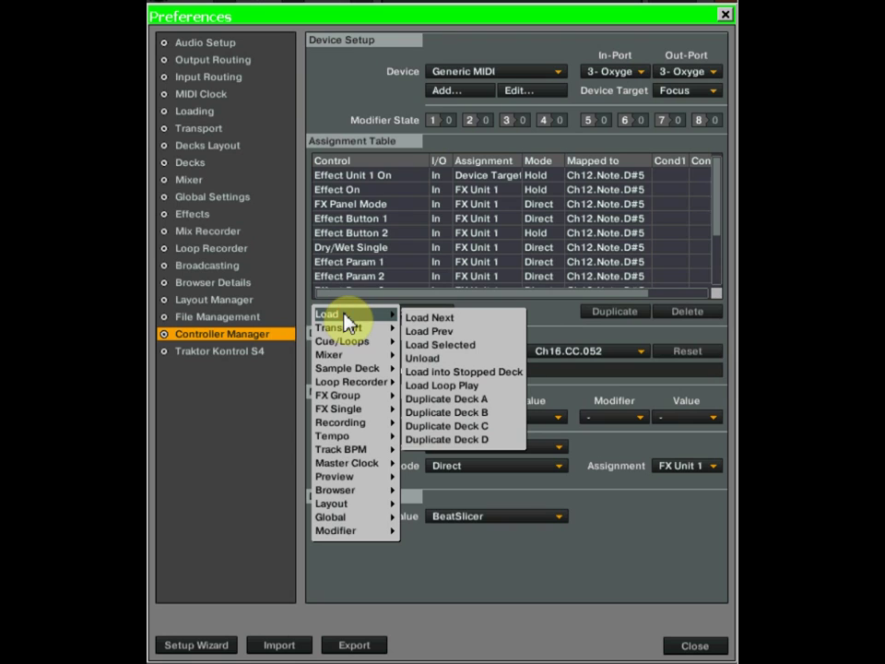
{"action": "mouse_move", "coordinate": [348, 414]}
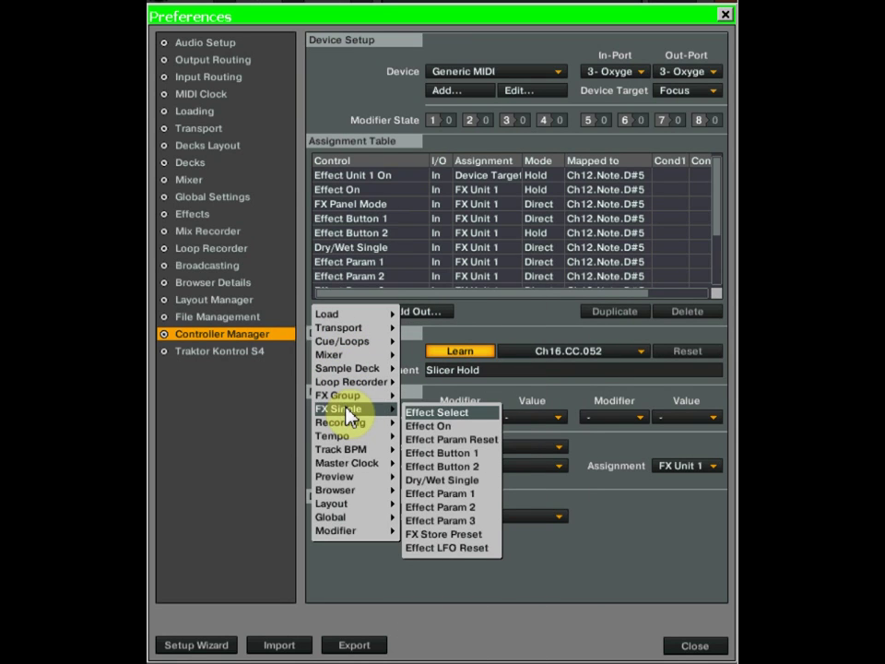
{"action": "left_click", "coordinate": [430, 426]}
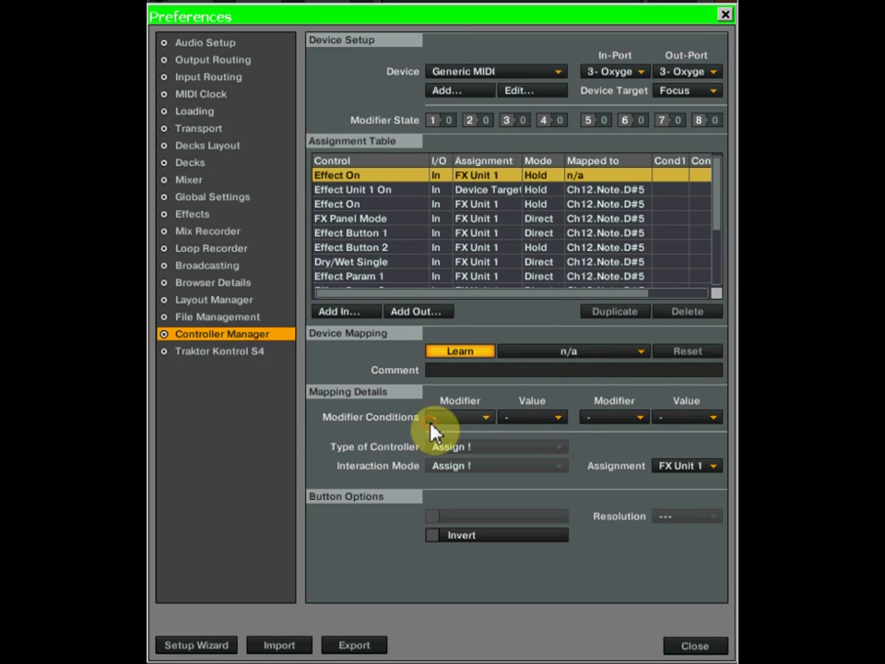
{"action": "left_click", "coordinate": [434, 370]}
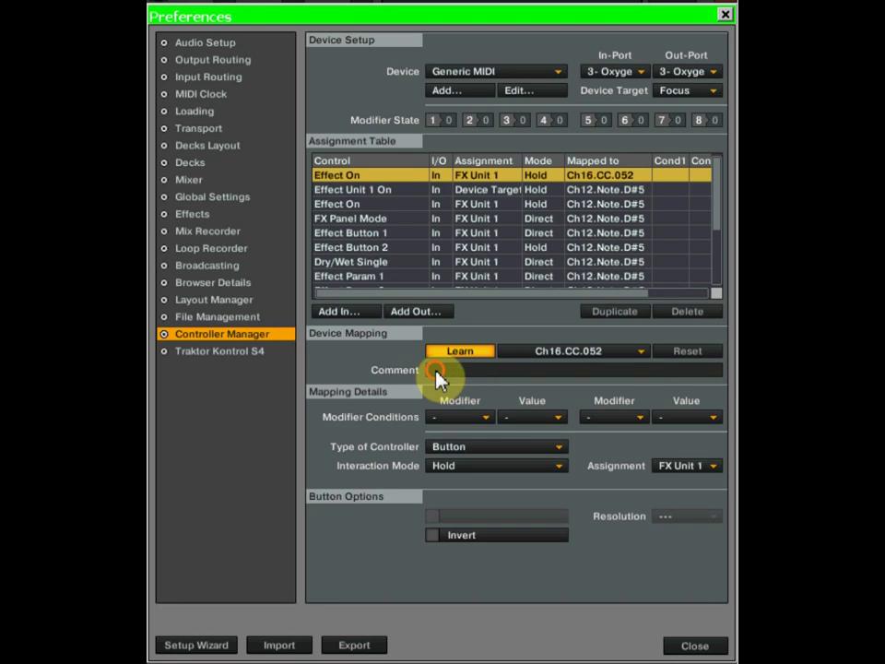
{"action": "type", "text": "Slicer Hold"}
Configure the new Effect On assignment with interaction mode Direct and set-to value 0
{"action": "left_click", "coordinate": [460, 467]}
{"action": "left_click", "coordinate": [459, 499]}
{"action": "left_click", "coordinate": [467, 517]}
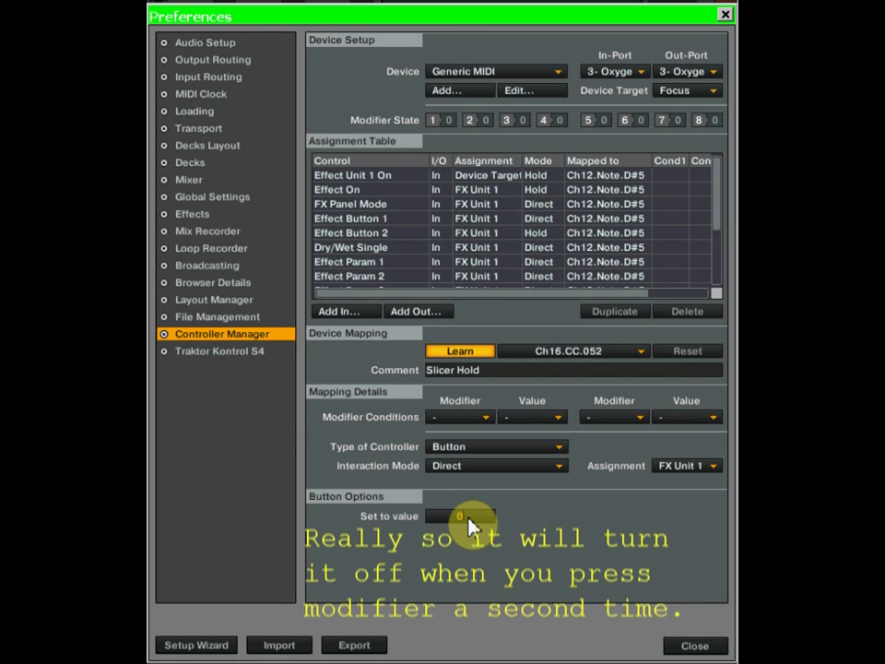
{"action": "left_click", "coordinate": [470, 355]}
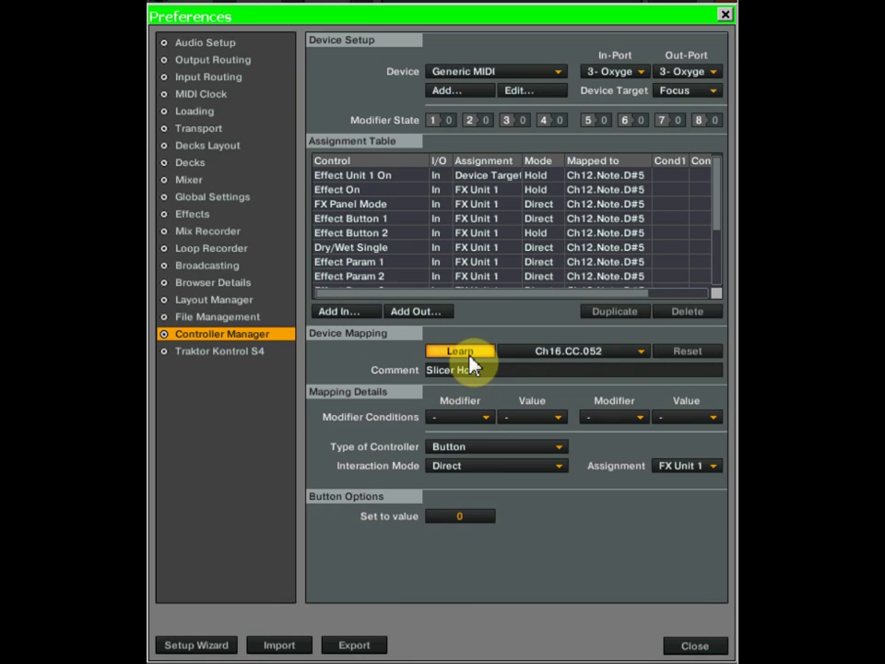
Add an FX Single Dry/Wet Single input assignment, learn it to Ch16.CC.052 and comment it Slicer Hold
{"action": "left_click", "coordinate": [361, 319]}
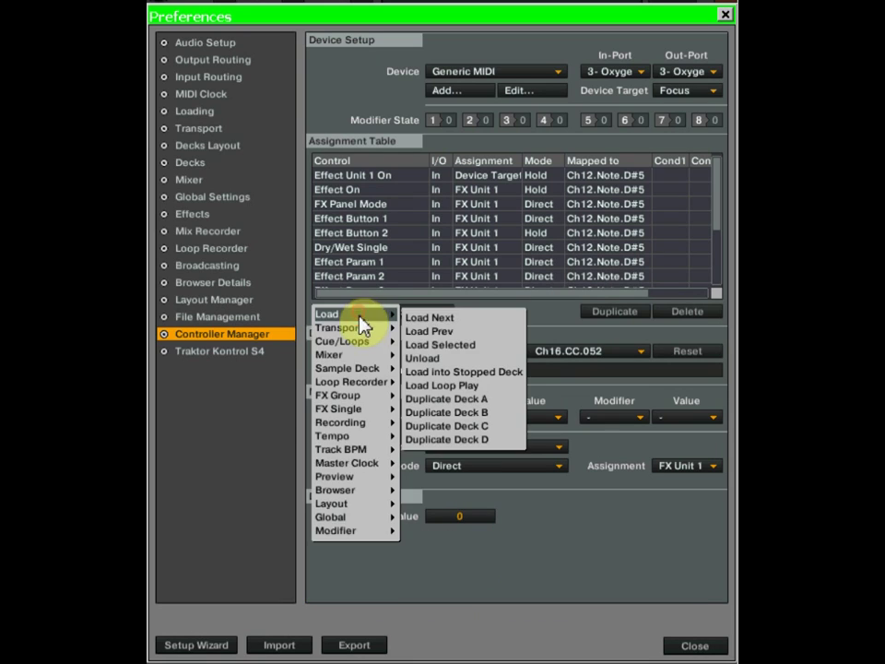
{"action": "mouse_move", "coordinate": [369, 368]}
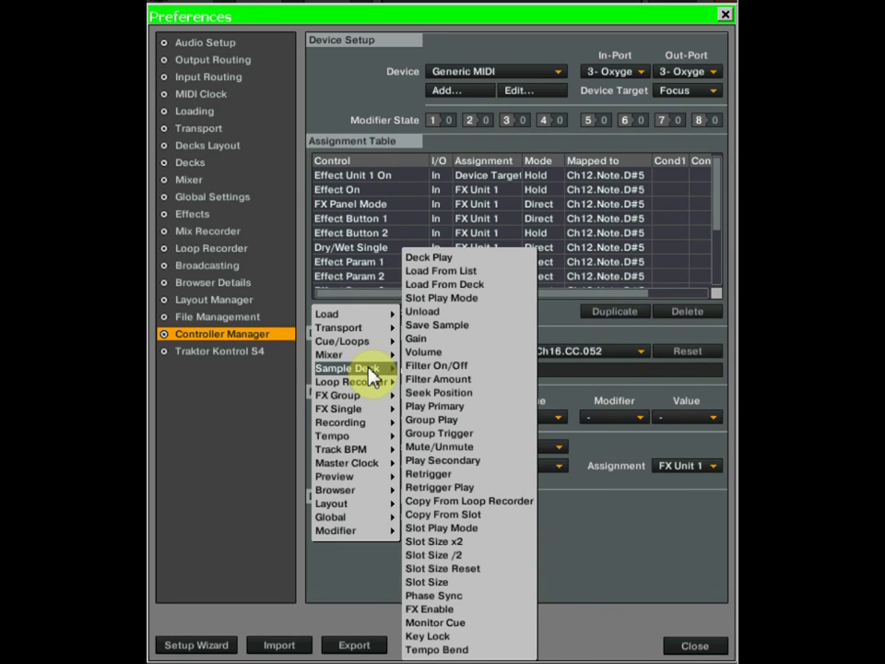
{"action": "mouse_move", "coordinate": [365, 408]}
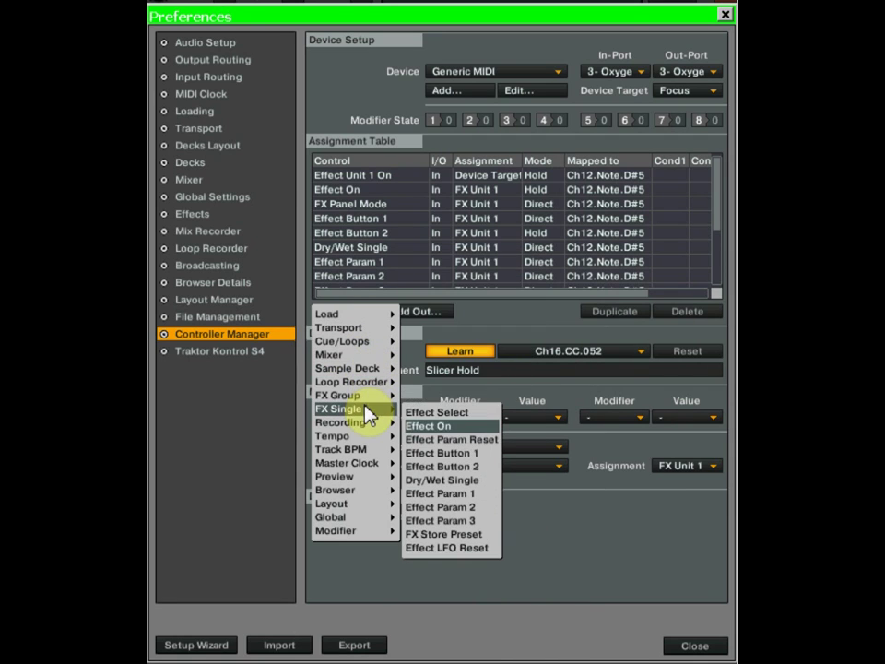
{"action": "left_click", "coordinate": [459, 480]}
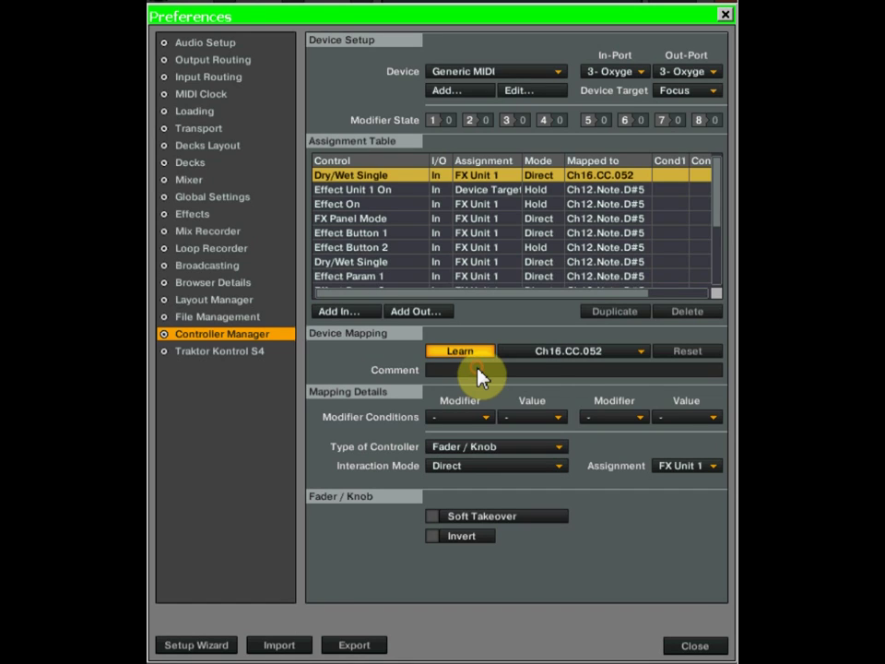
{"action": "type", "text": "Slicer Hold"}
Configure the Dry/Wet Single assignment as a Direct Button with set-to value 1.000, and end MIDI learn
{"action": "left_click", "coordinate": [484, 448]}
{"action": "left_click", "coordinate": [470, 453]}
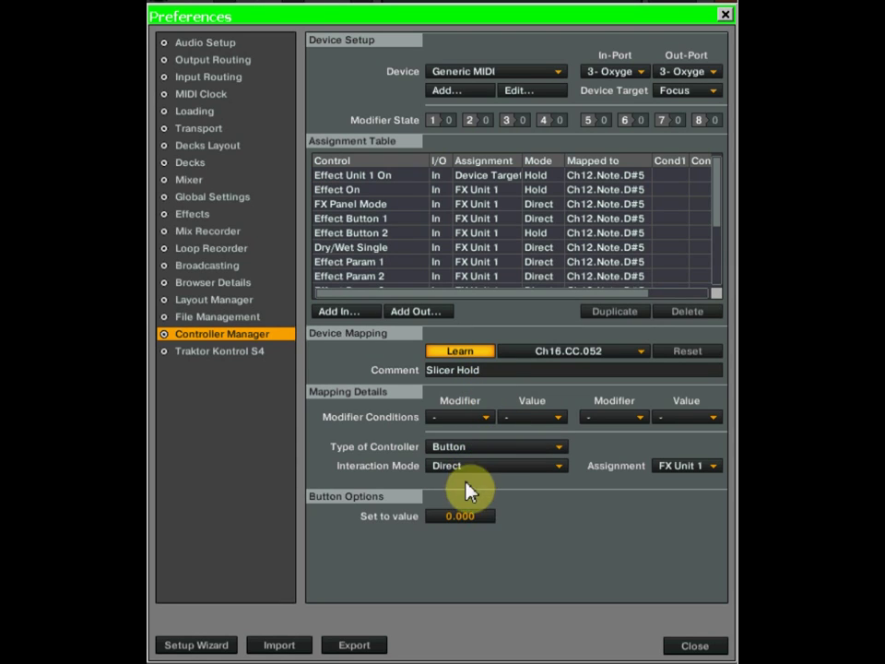
{"action": "left_click", "coordinate": [466, 520]}
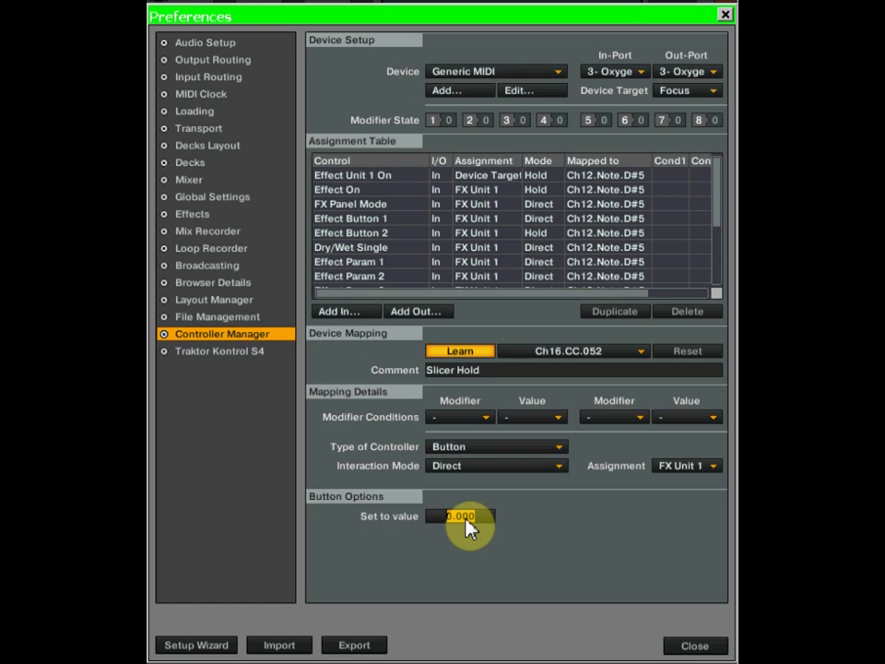
{"action": "key", "text": "Return"}
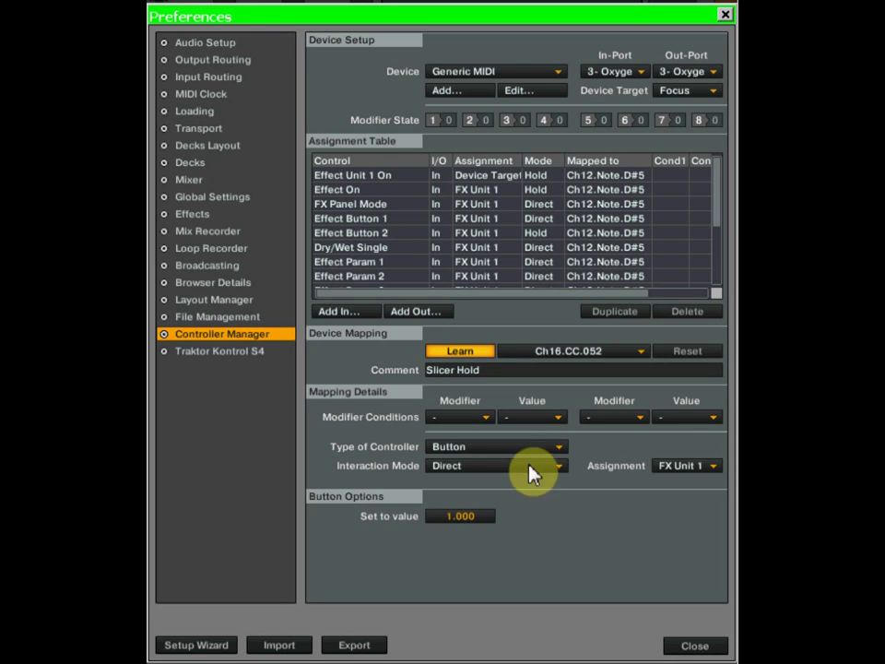
{"action": "left_click", "coordinate": [461, 351]}
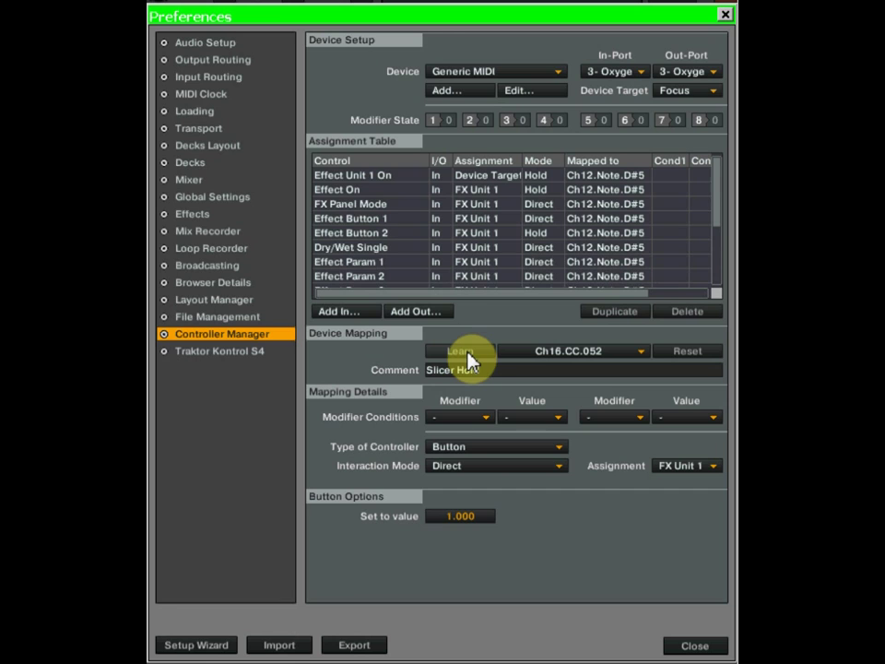
Duplicate the Slicer 9 Effect Unit 1 On assignment and learn the copy to Ch12.Note.D#5
{"action": "left_click_drag", "start_coordinate": [627, 291], "coordinate": [704, 289]}
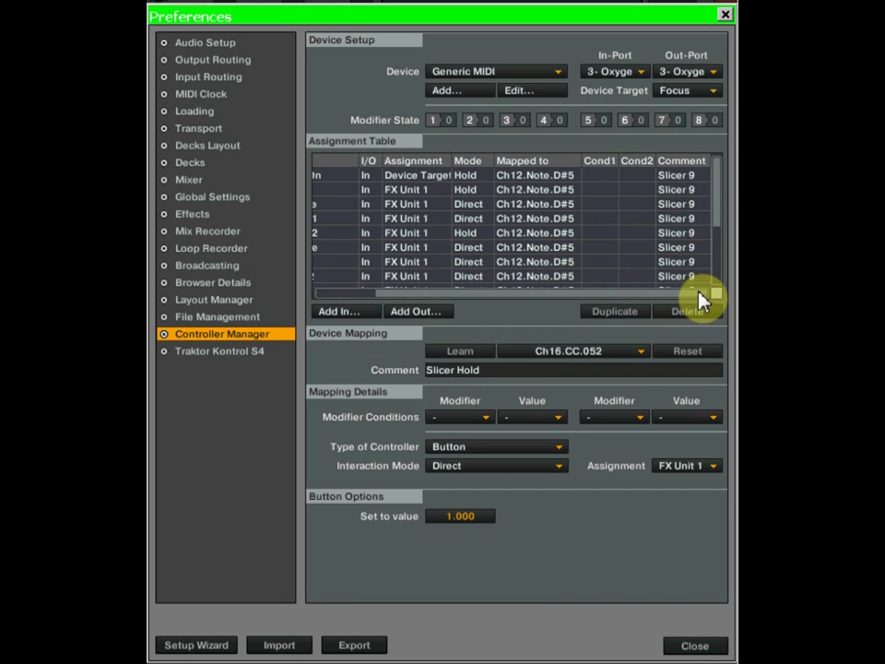
{"action": "left_click", "coordinate": [694, 175], "text": "shift"}
{"action": "left_click_drag", "start_coordinate": [601, 292], "coordinate": [456, 310]}
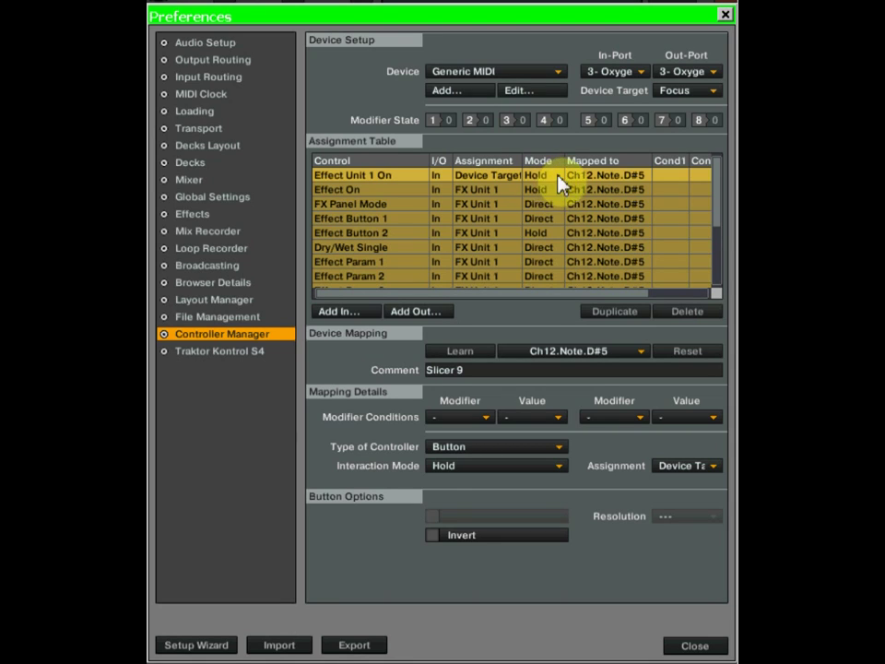
{"action": "left_click", "coordinate": [615, 314]}
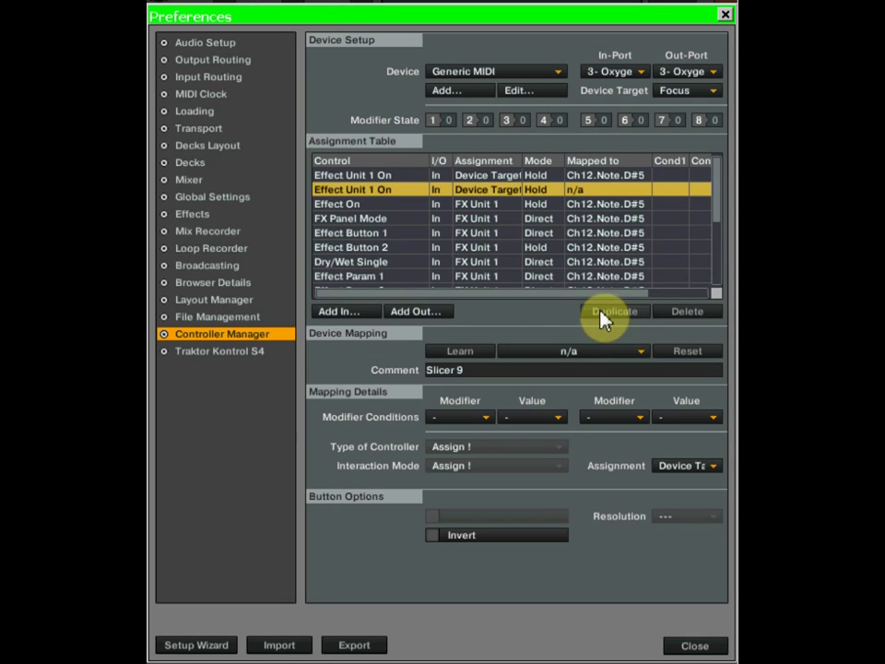
{"action": "left_click", "coordinate": [478, 354]}
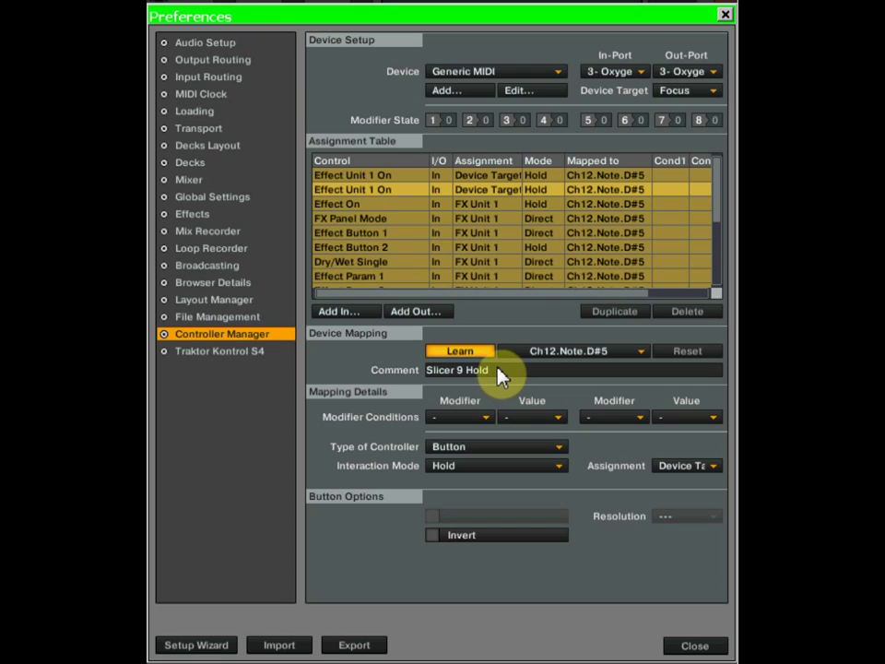
Change the comment of the duplicated Effect Unit 1 On assignment to Slicer 9 mod
{"action": "left_click_drag", "start_coordinate": [495, 378], "coordinate": [468, 387]}
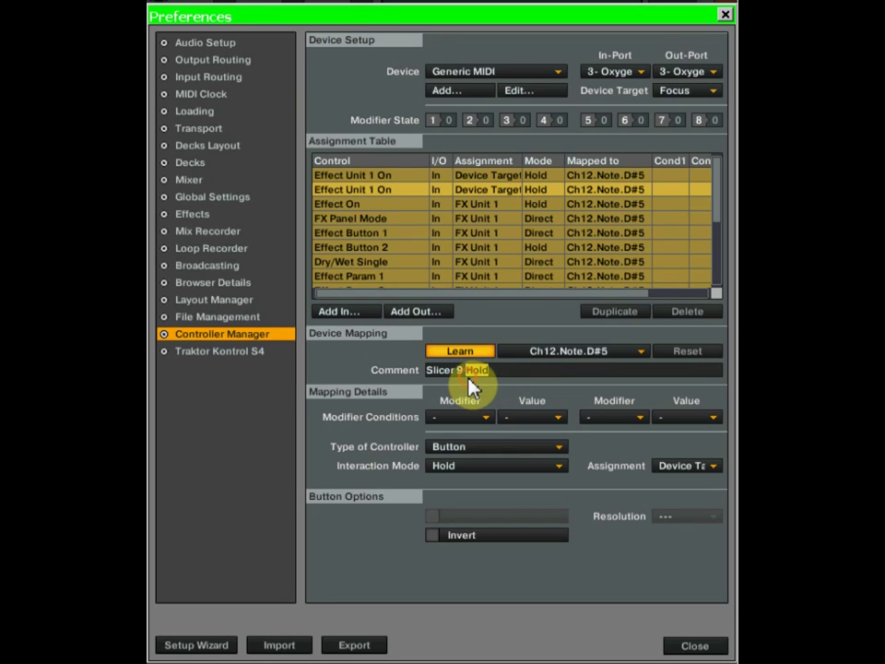
{"action": "key", "text": "Delete"}
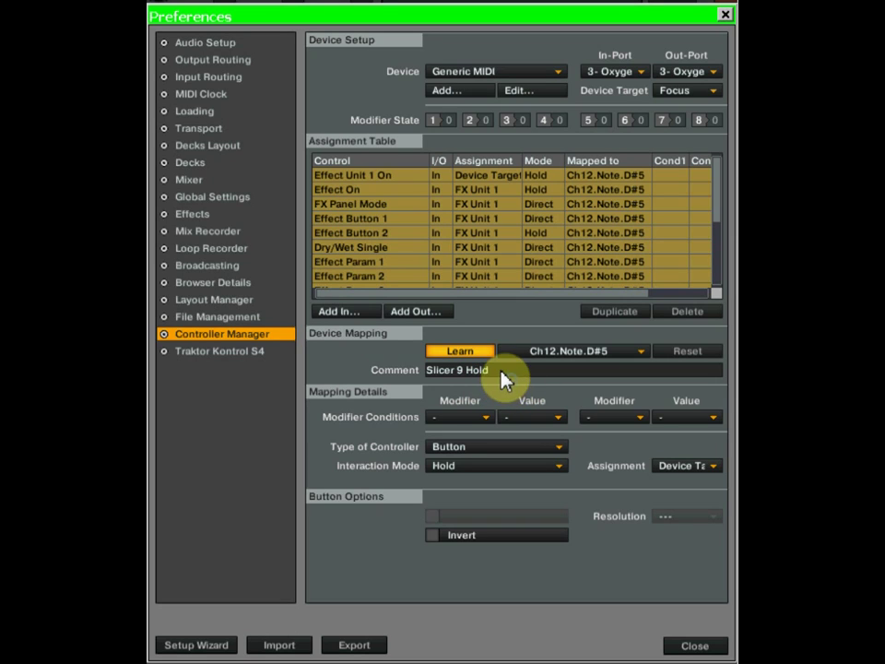
{"action": "key", "text": "BackSpace"}
{"action": "key", "text": "BackSpace"}
{"action": "type", "text": "mo"}
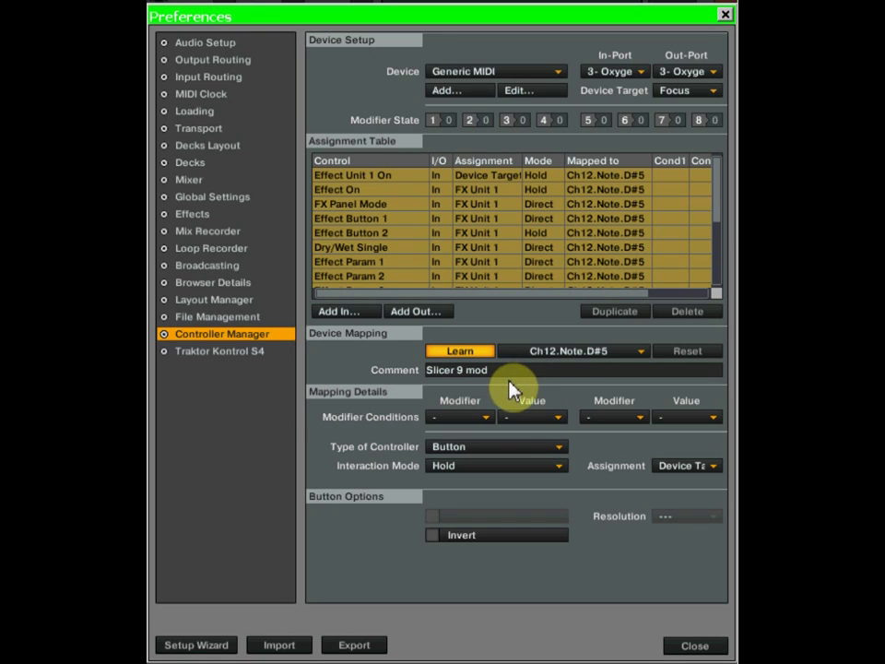
Give the duplicated Effect Unit 1 On assignment the modifier condition M1 = 1 and interaction mode Direct
{"action": "left_click", "coordinate": [486, 420]}
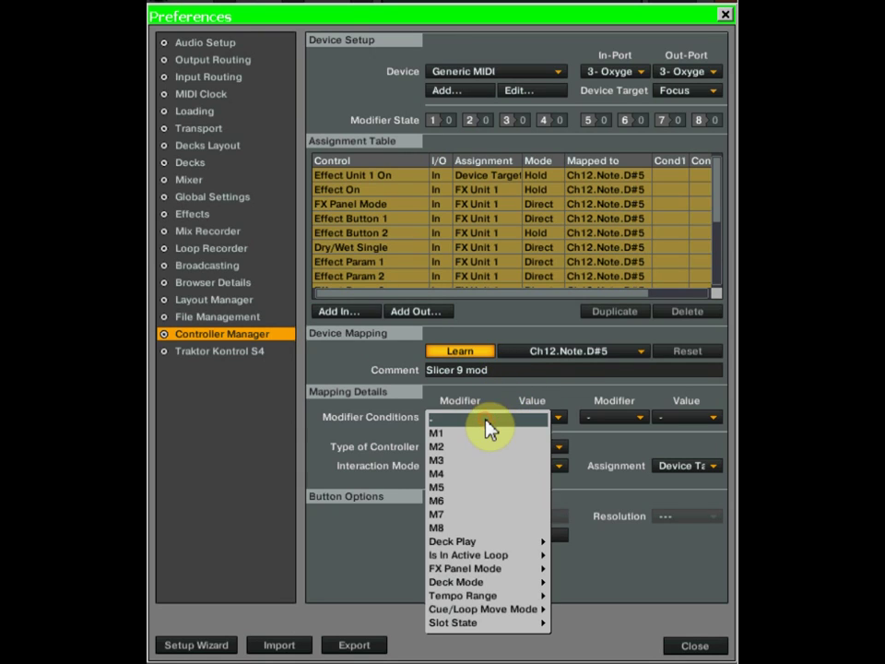
{"action": "left_click", "coordinate": [481, 434]}
{"action": "left_click", "coordinate": [529, 423]}
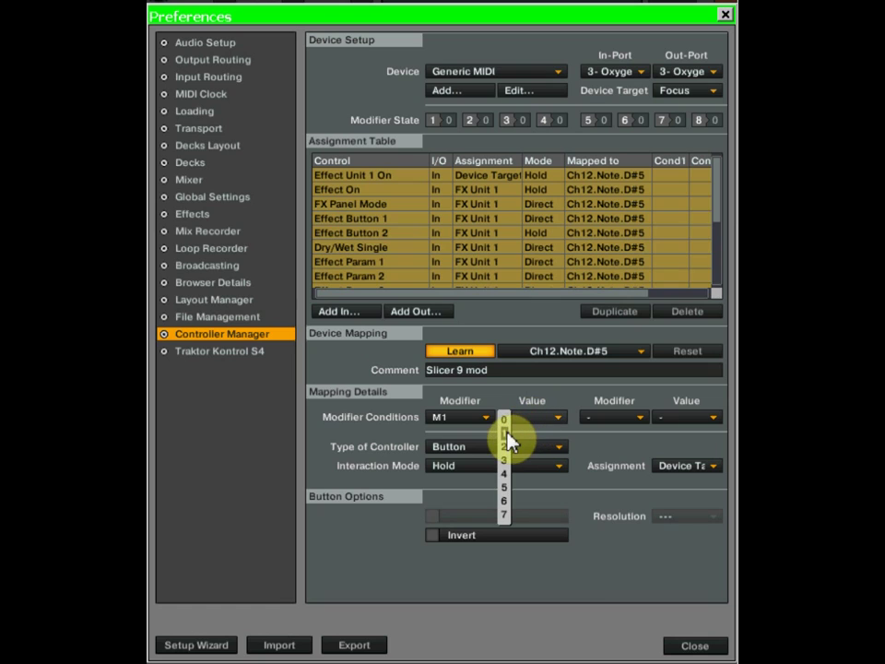
{"action": "left_click", "coordinate": [508, 433]}
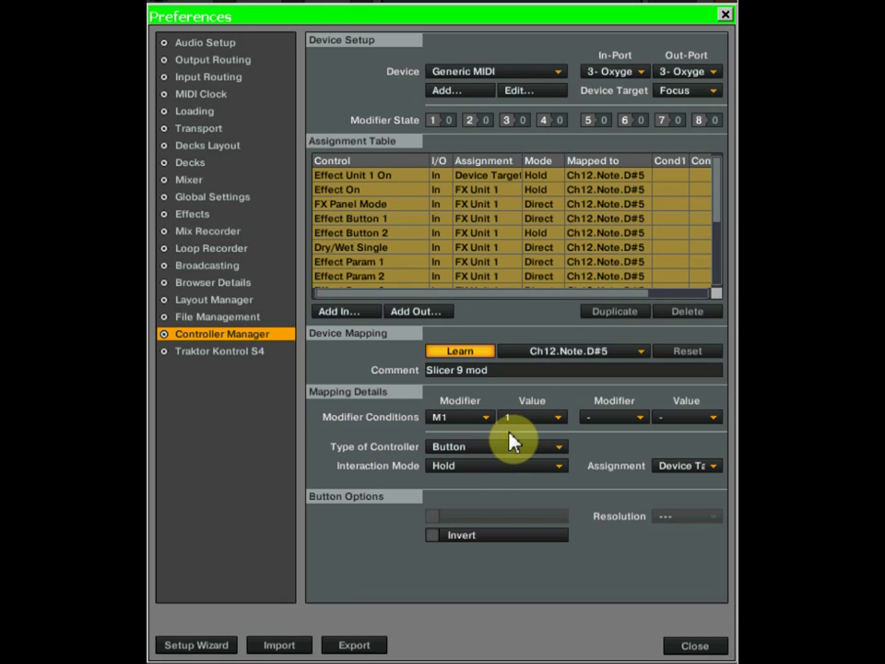
{"action": "left_click", "coordinate": [496, 469]}
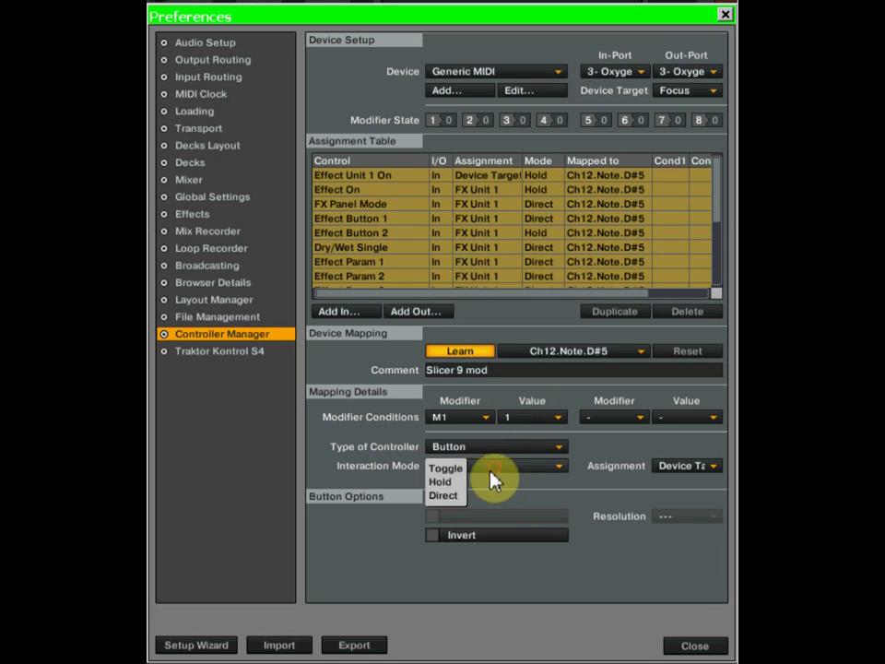
{"action": "left_click", "coordinate": [459, 497]}
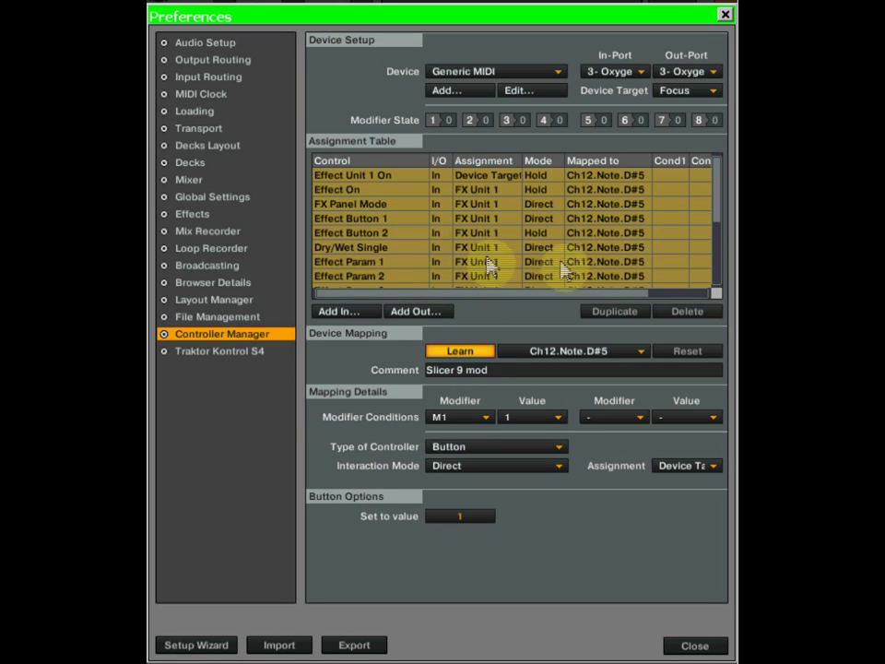
Duplicate the Slicer 9 Effect On assignment for Ch12.Note.D#5 and comment the copy Slicer 9 mod
{"action": "left_click", "coordinate": [369, 191]}
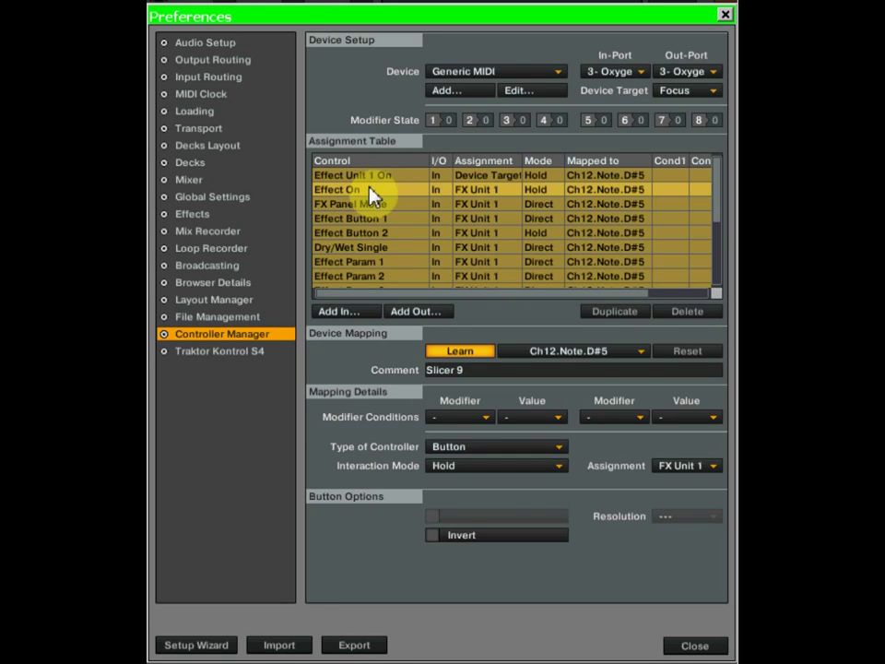
{"action": "left_click", "coordinate": [620, 311]}
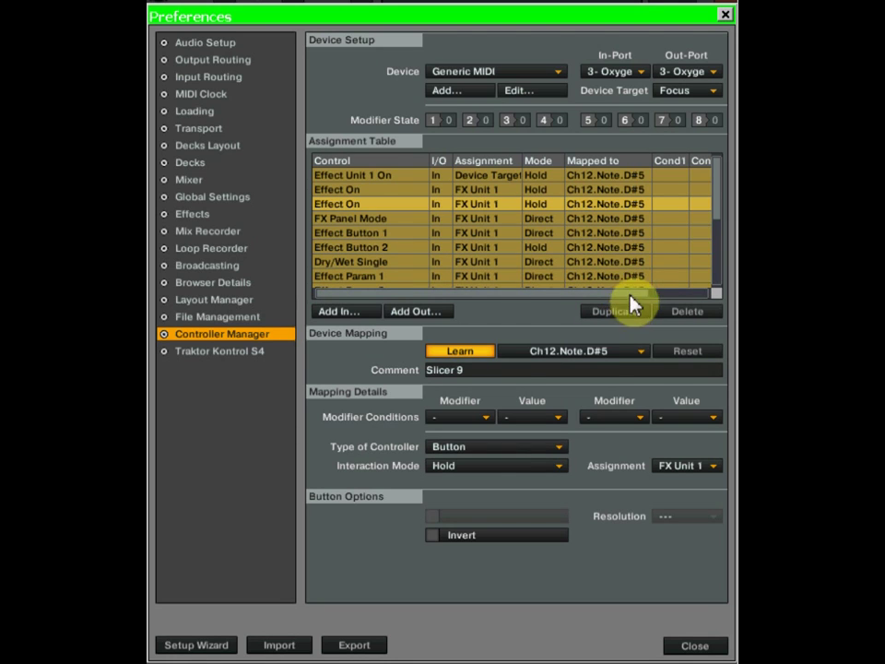
{"action": "left_click", "coordinate": [492, 374]}
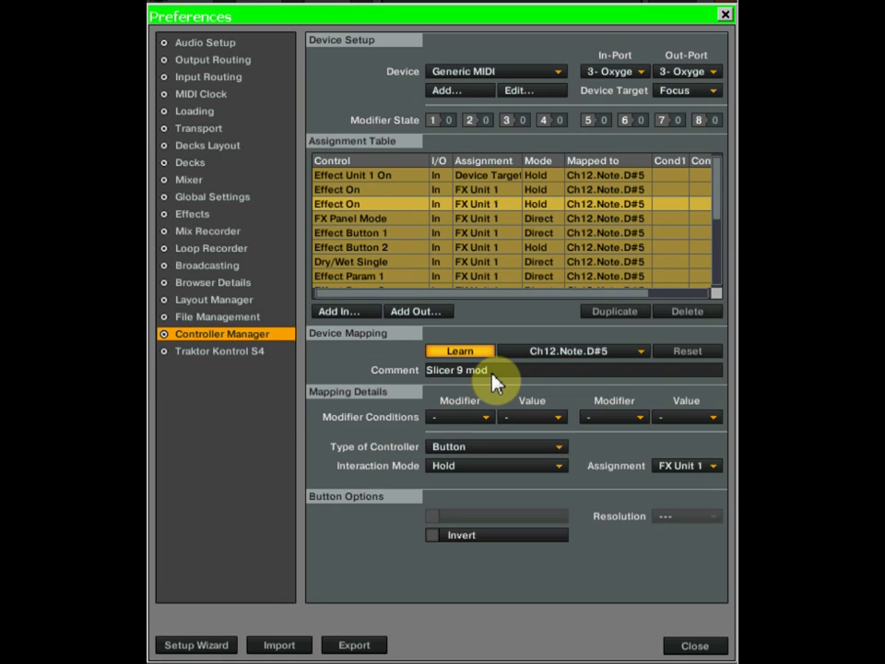
Set the duplicated Effect On assignment's modifier condition to M1 = 1 and its interaction mode to Direct
{"action": "left_click", "coordinate": [477, 417]}
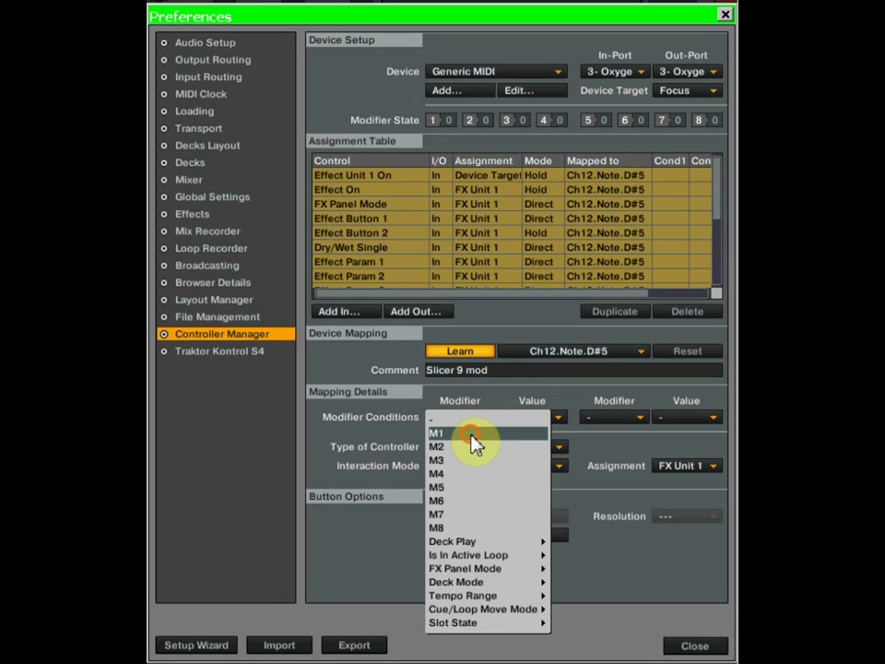
{"action": "left_click", "coordinate": [471, 433]}
{"action": "left_click", "coordinate": [523, 422]}
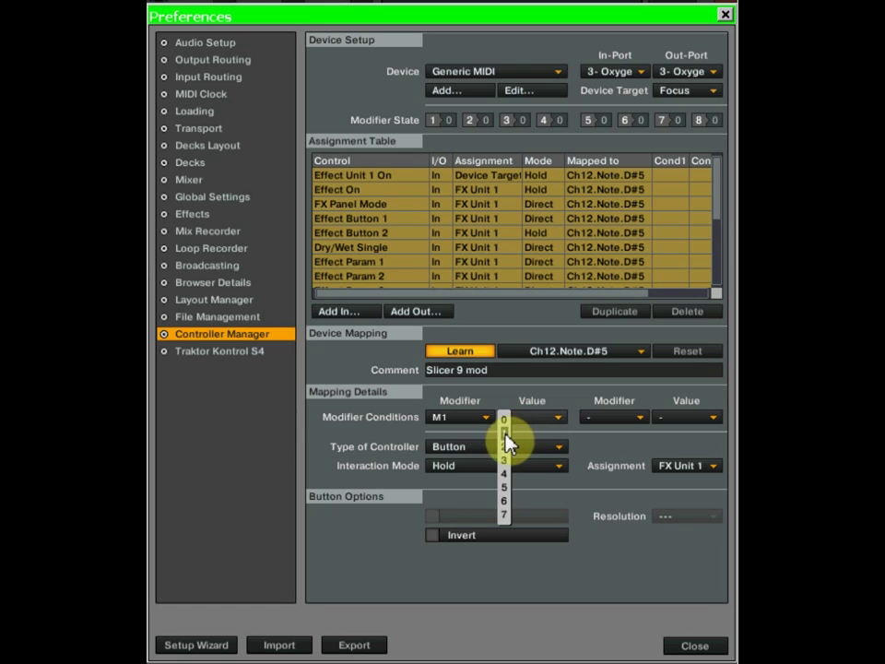
{"action": "left_click", "coordinate": [505, 432]}
{"action": "left_click", "coordinate": [482, 466]}
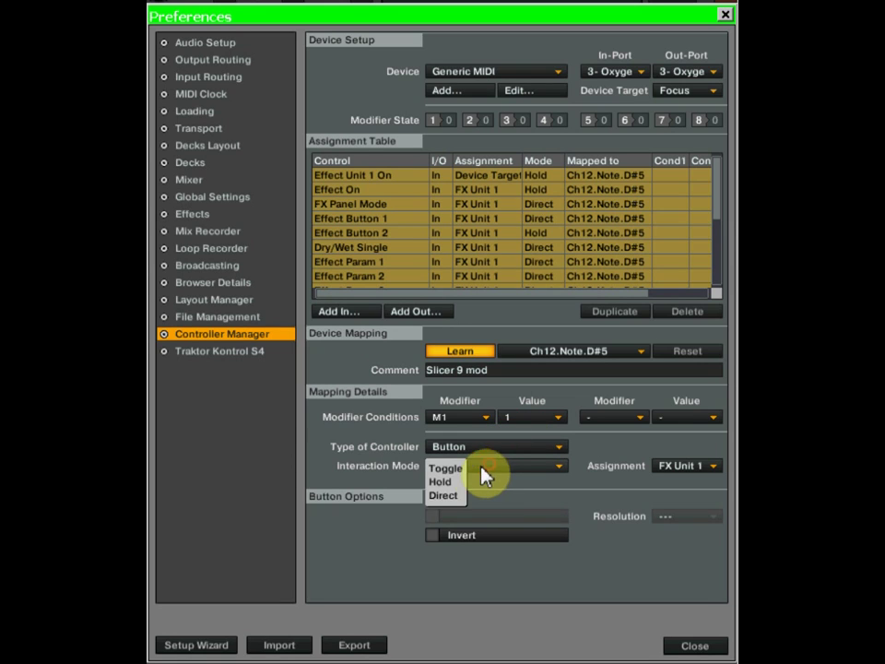
{"action": "left_click", "coordinate": [458, 497]}
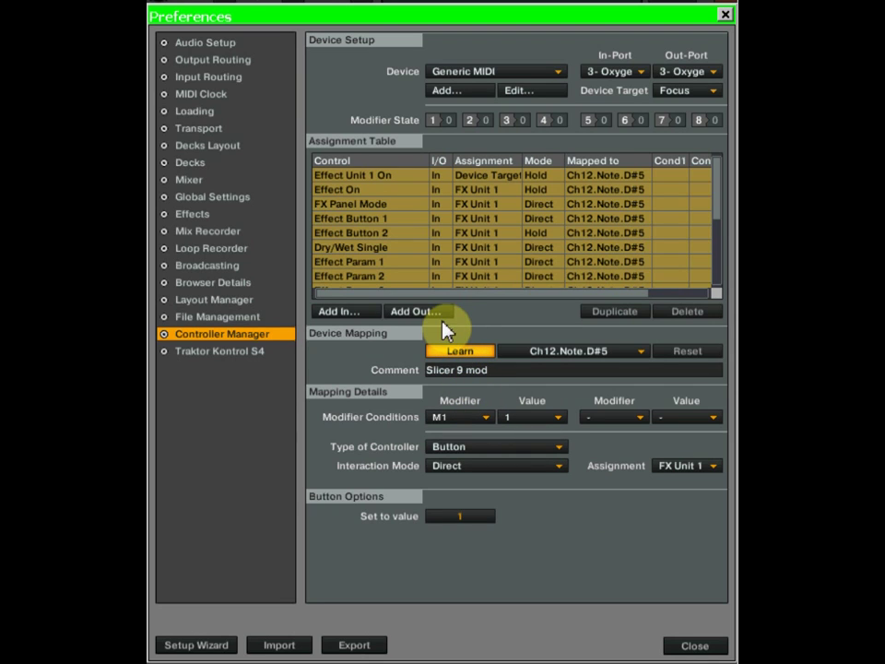
Duplicate the Slicer 9 Effect Button 2 assignment for Ch12.Note.D#5 and comment the copy Slicer 9 mod
{"action": "left_click", "coordinate": [398, 236]}
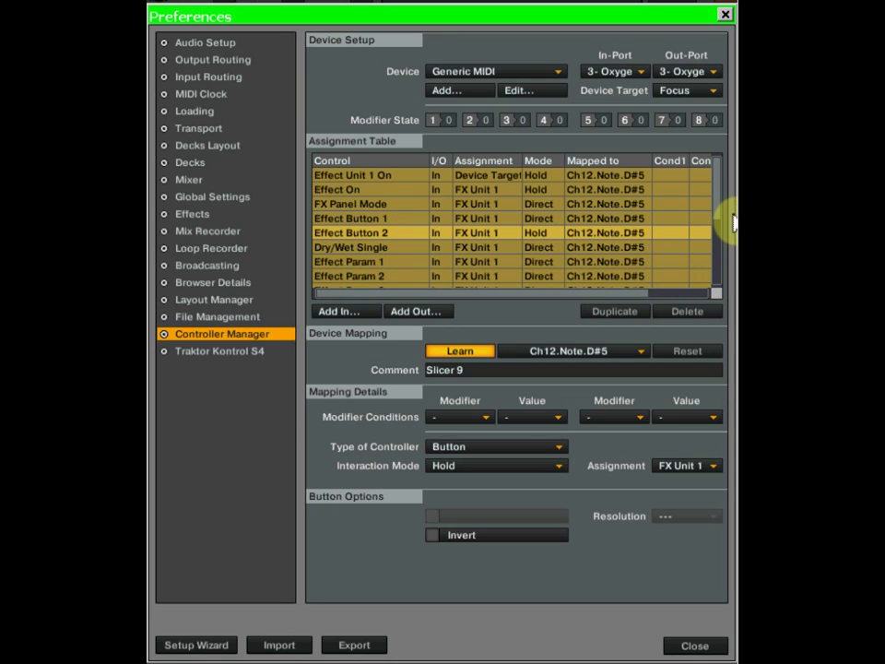
{"action": "mouse_move", "coordinate": [723, 218]}
{"action": "left_mouse_down"}
{"action": "mouse_move", "coordinate": [720, 236]}
{"action": "mouse_move", "coordinate": [723, 211]}
{"action": "left_mouse_up"}
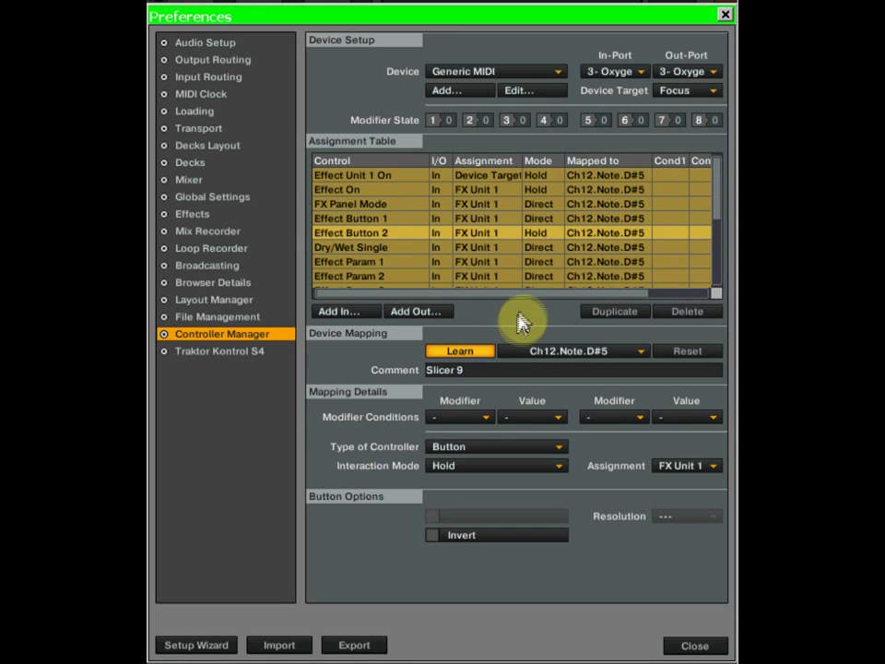
{"action": "left_click", "coordinate": [621, 314]}
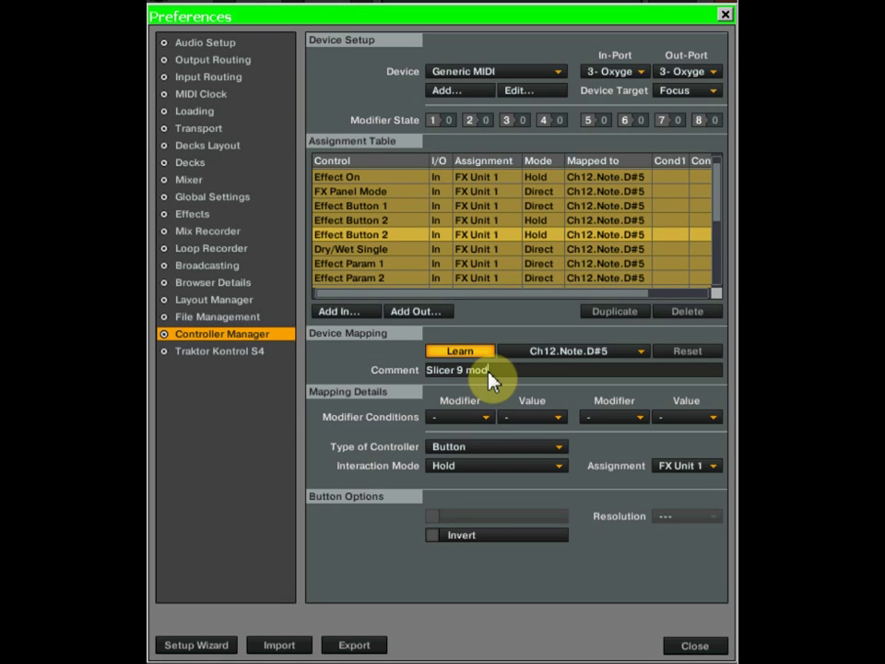
Configure the duplicated Effect Button 2 assignment with modifier condition M1 = 1 and interaction mode Direct, and end MIDI learn
{"action": "left_click", "coordinate": [488, 417]}
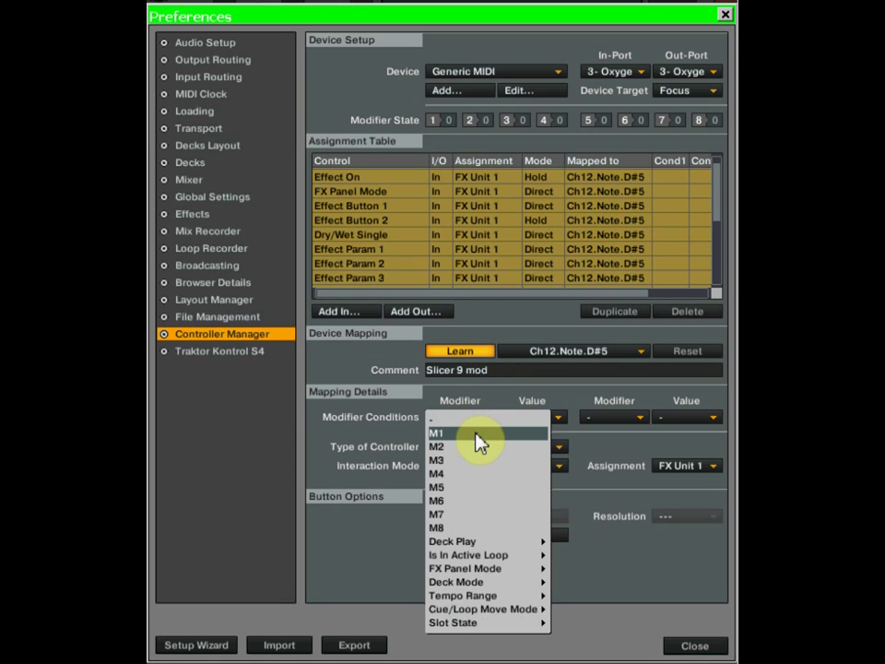
{"action": "left_click", "coordinate": [479, 435]}
{"action": "left_click", "coordinate": [522, 424]}
{"action": "left_click", "coordinate": [504, 439]}
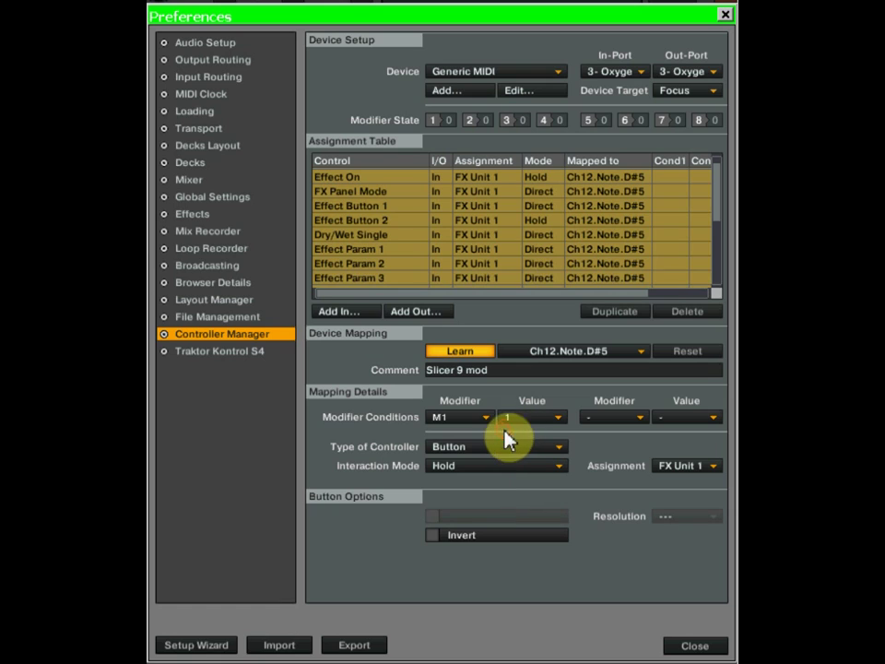
{"action": "left_click", "coordinate": [481, 468]}
{"action": "left_click", "coordinate": [455, 496]}
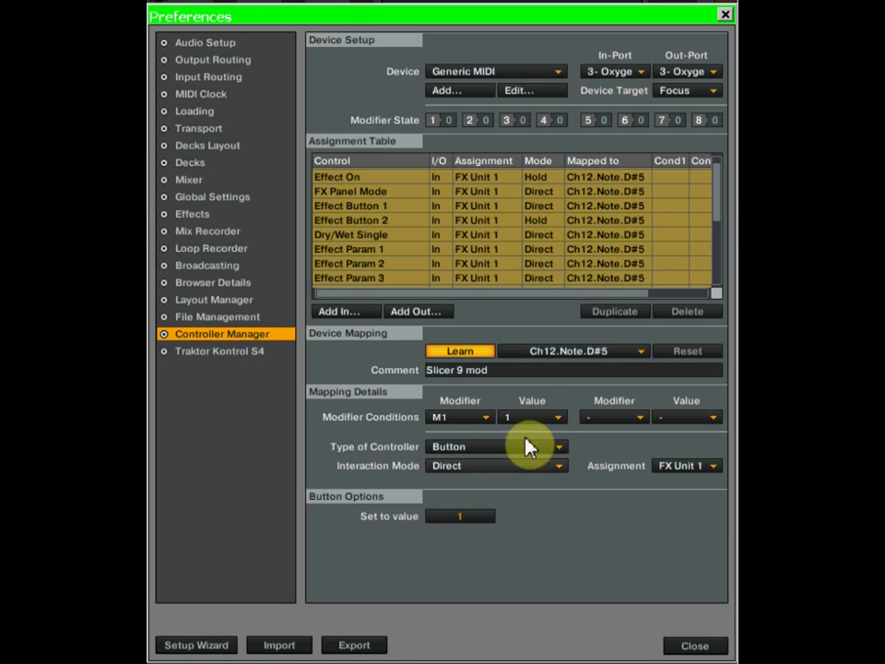
{"action": "left_click", "coordinate": [473, 358]}
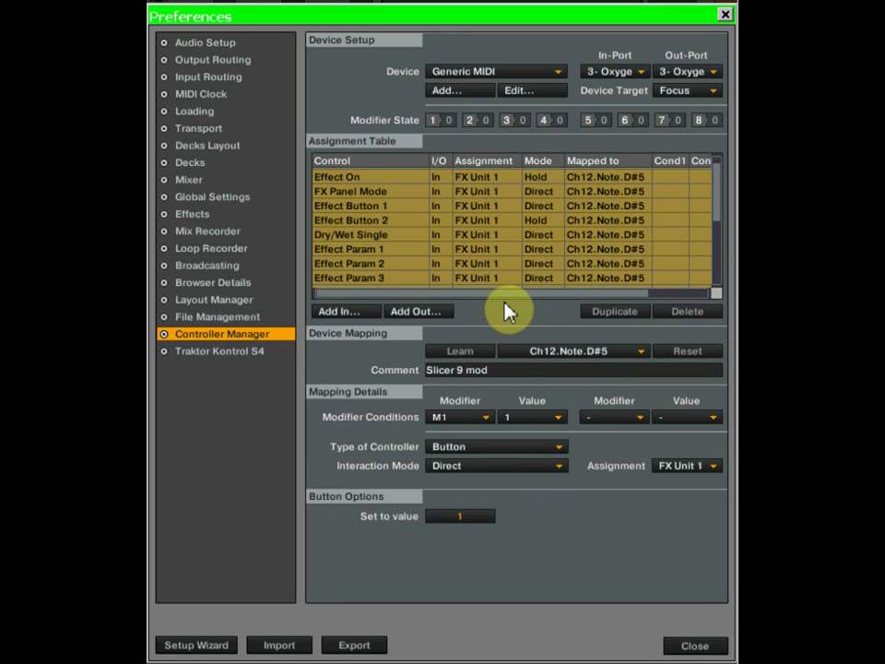
{"action": "left_click_drag", "start_coordinate": [498, 295], "coordinate": [612, 296]}
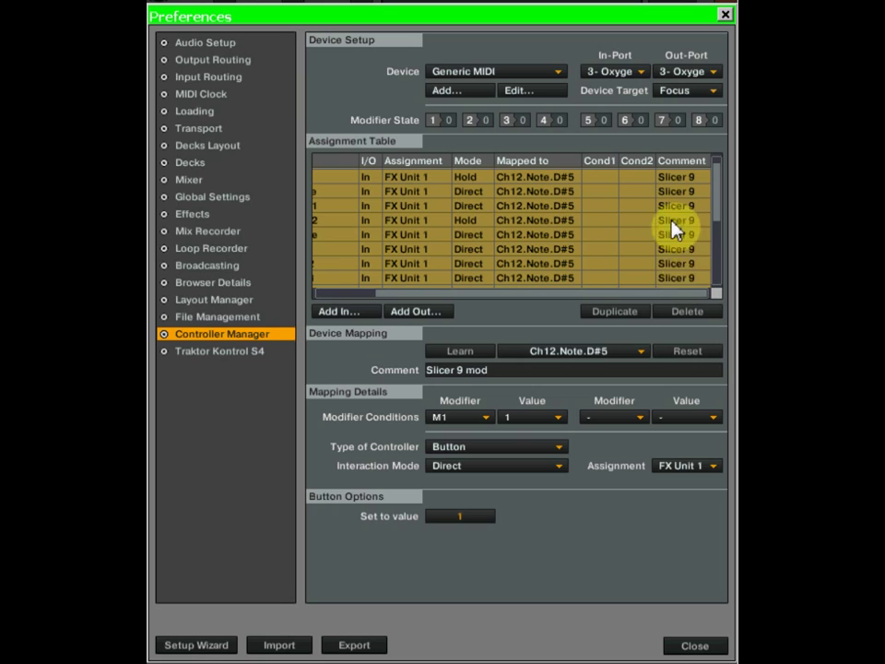
{"action": "left_click_drag", "start_coordinate": [650, 295], "coordinate": [520, 303]}
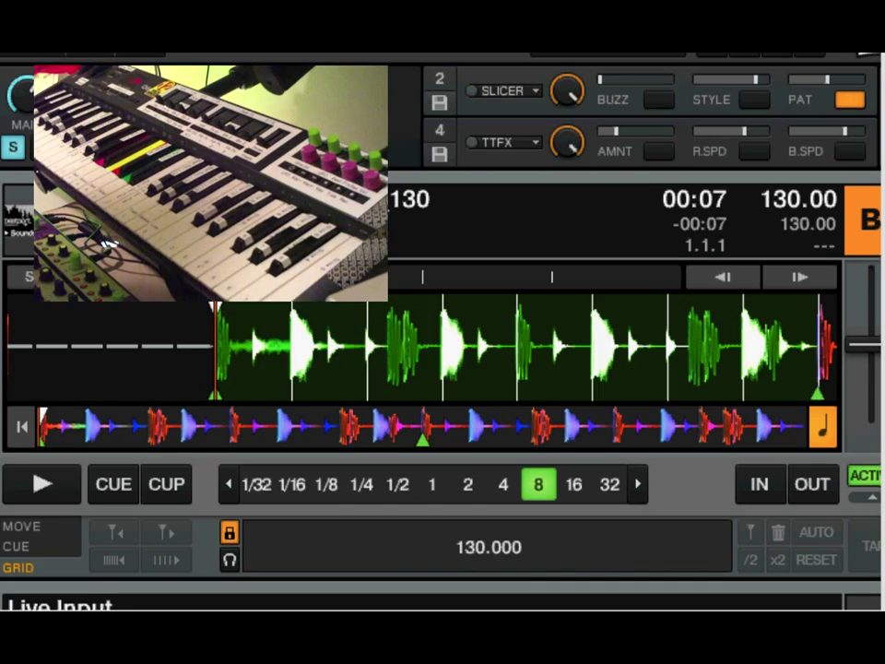
Start playback of the looped 130 BPM track on deck B to try out the slicer mappings
{"action": "key", "text": "space"}
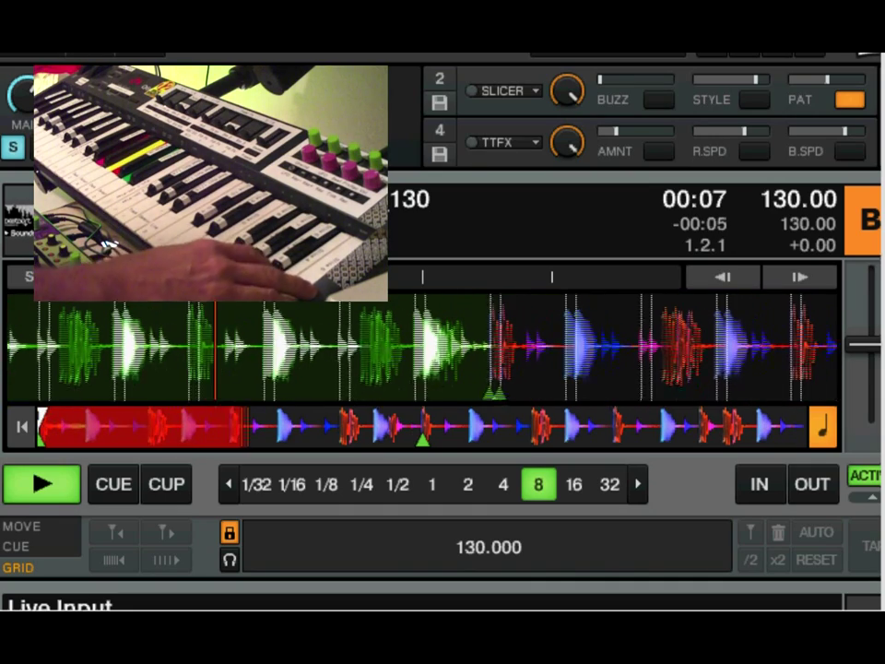